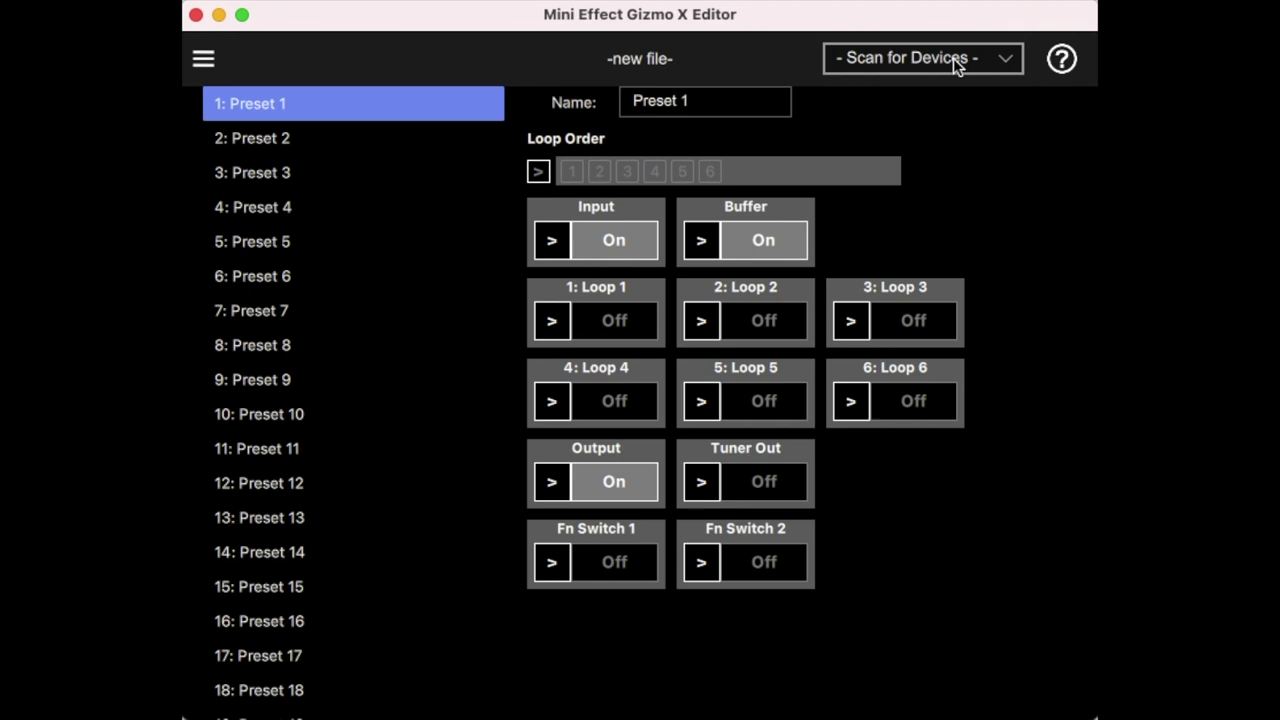
Step: Scan for connected devices and select Mini Effect Gizmo X:21
left_click(957, 60)
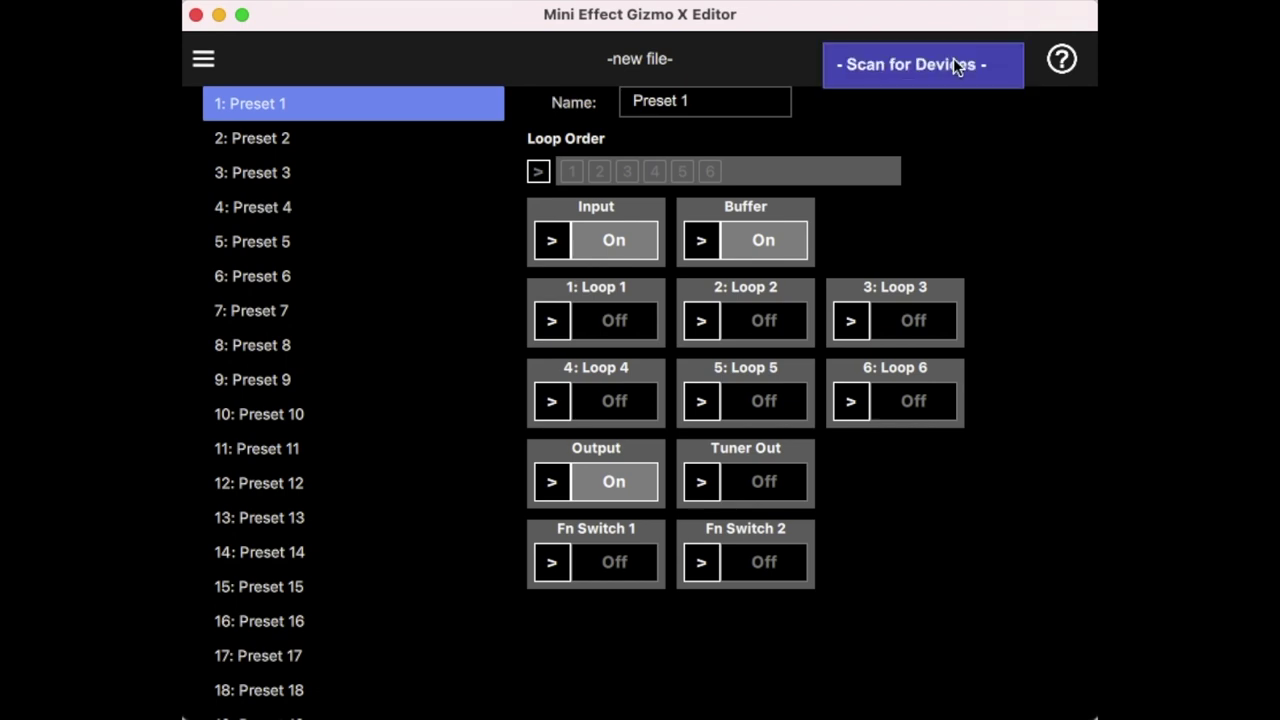
left_click(954, 60)
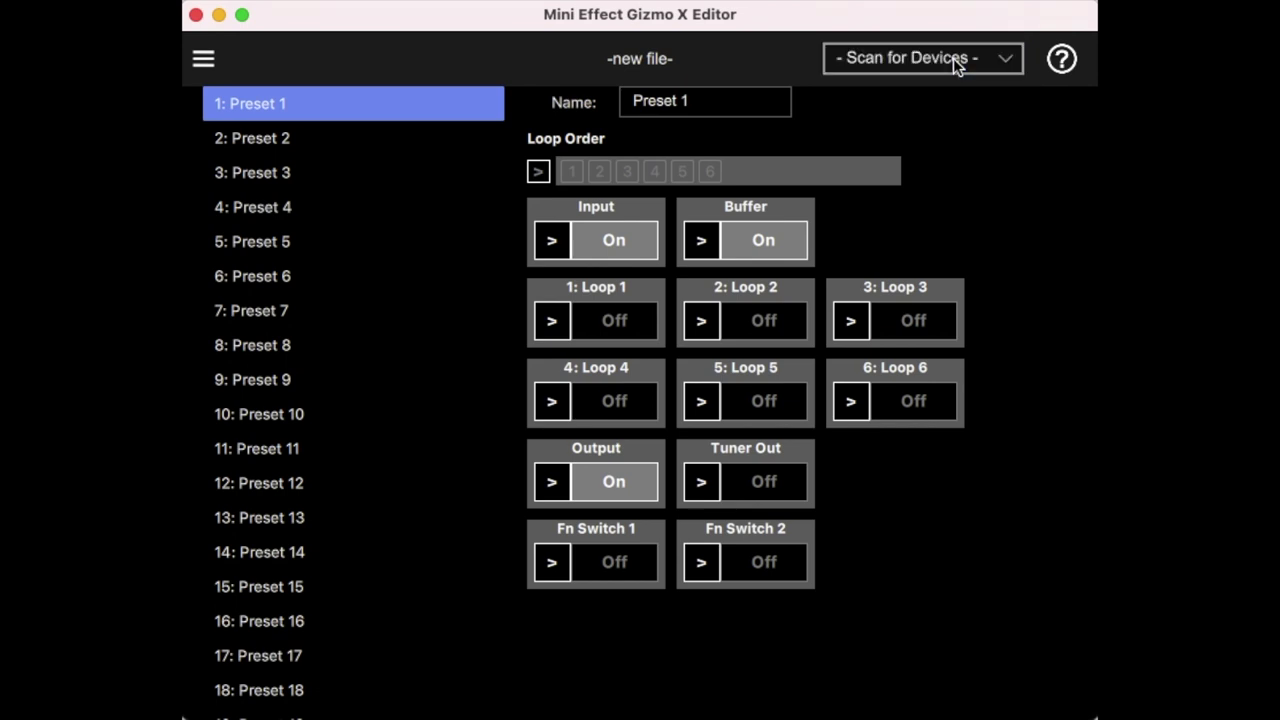
left_click(954, 60)
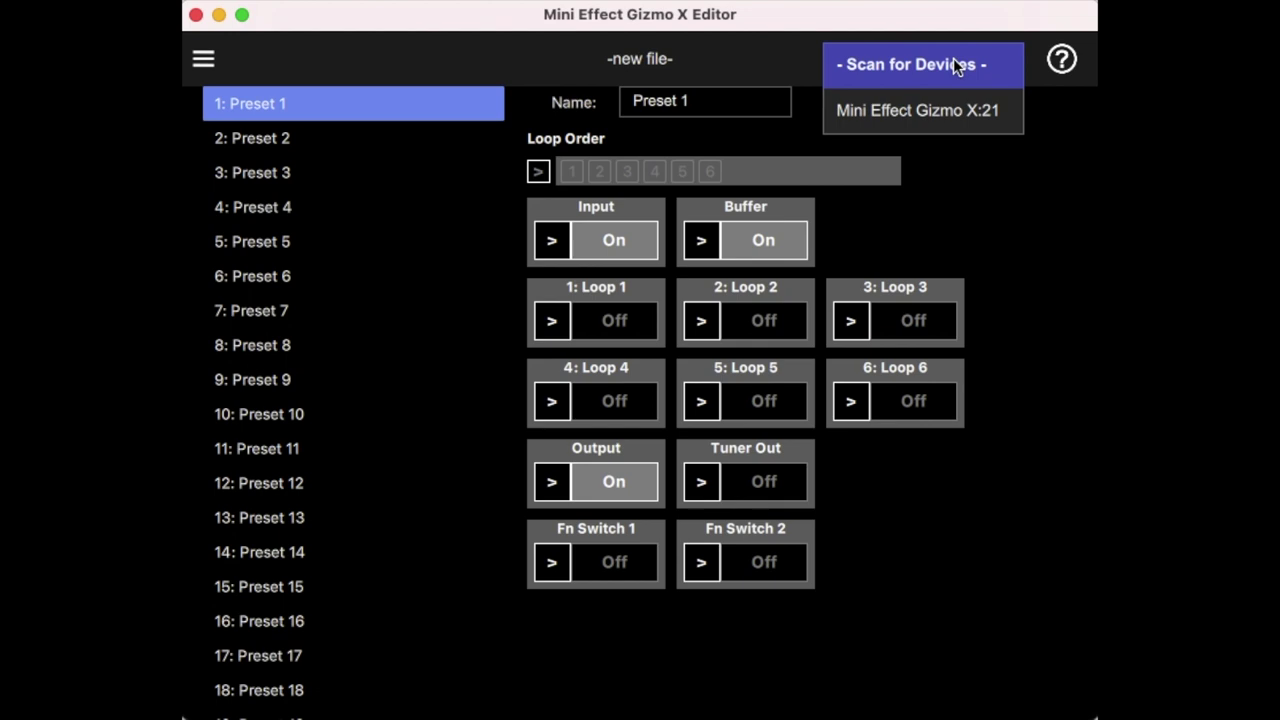
left_click(923, 120)
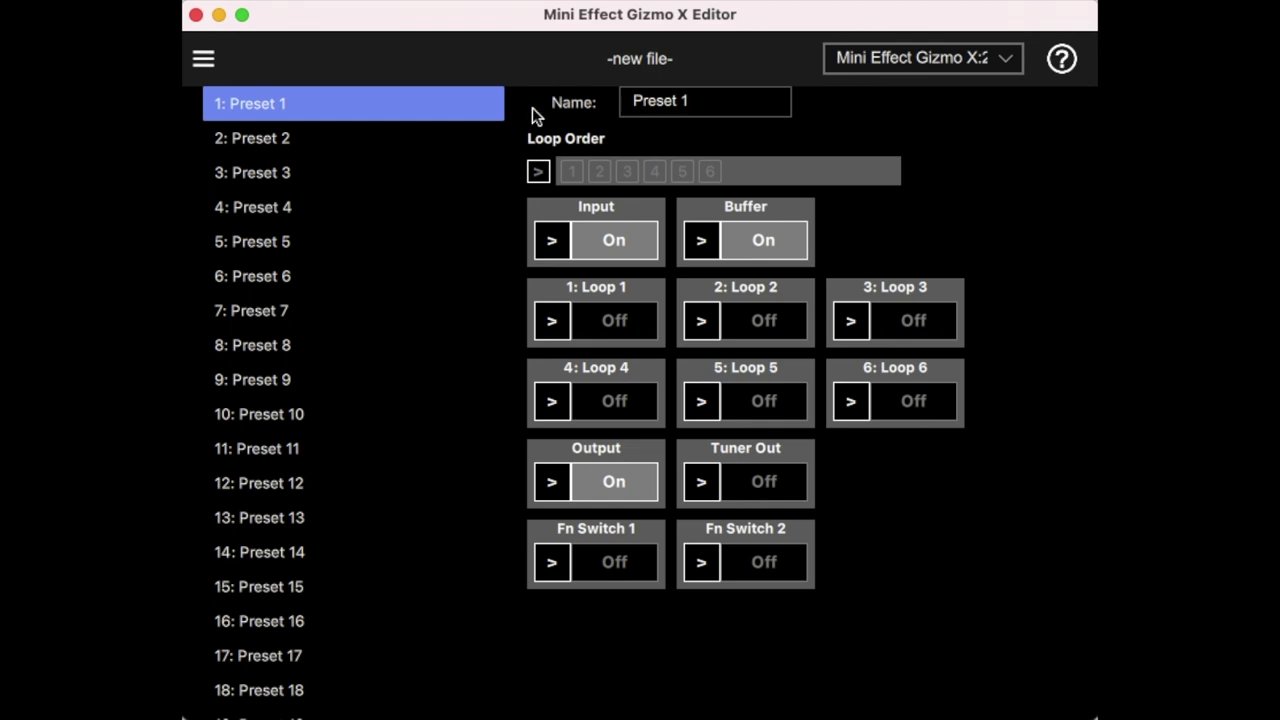
Step: Select the first preset in the preset list and rename it "Whatever"
scroll(323, 143, "down", 10)
scroll(323, 143, "down", 10)
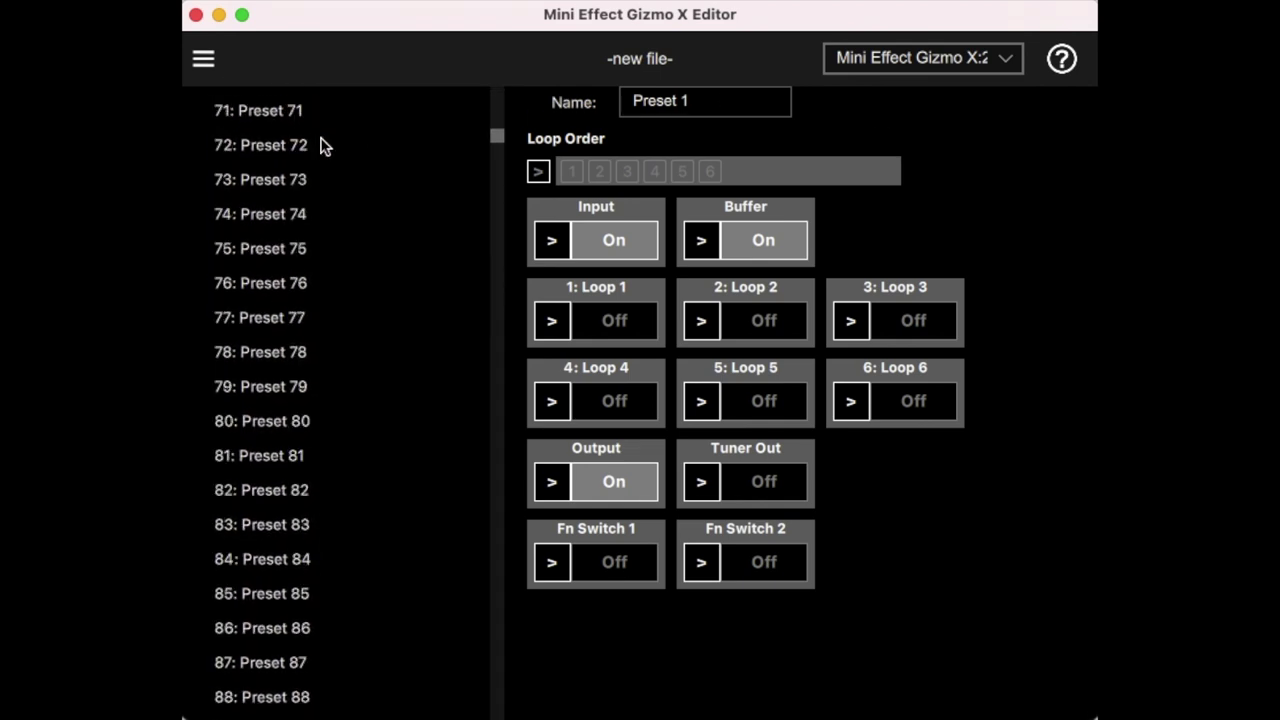
scroll(323, 143, "up", 20)
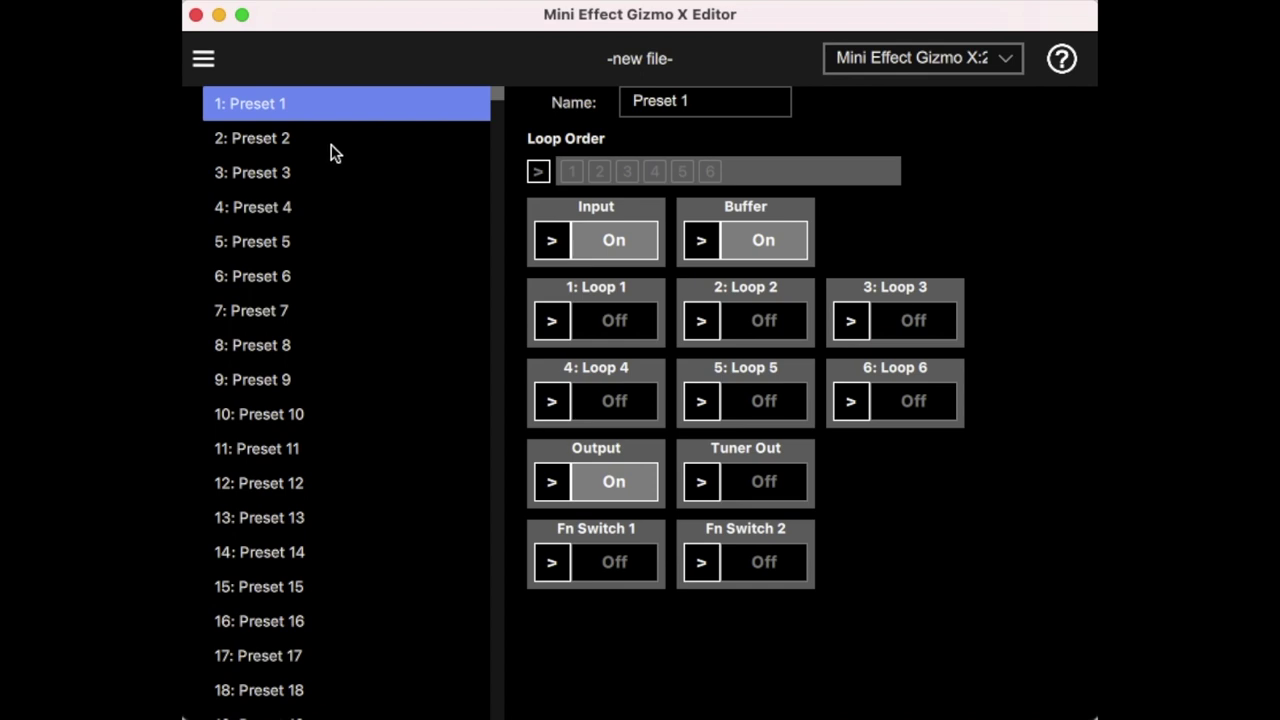
left_click(317, 145)
left_click(318, 112)
triple_click(705, 101)
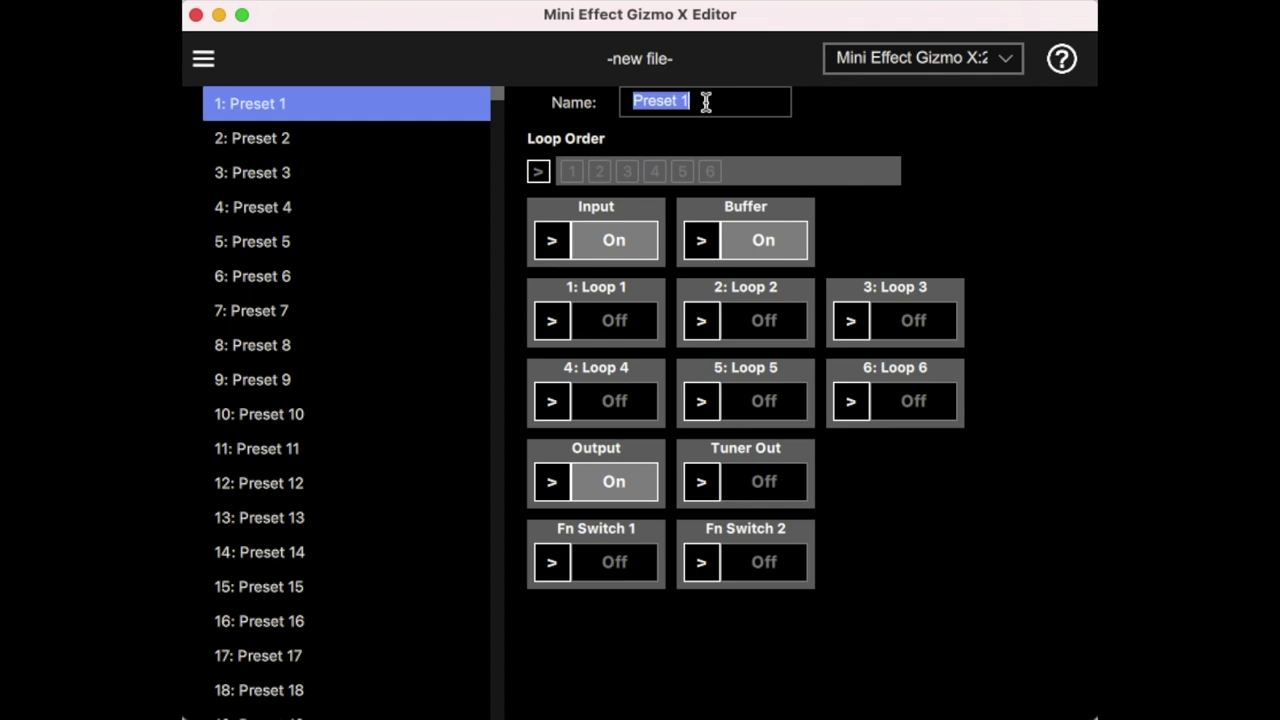
type("Whatever")
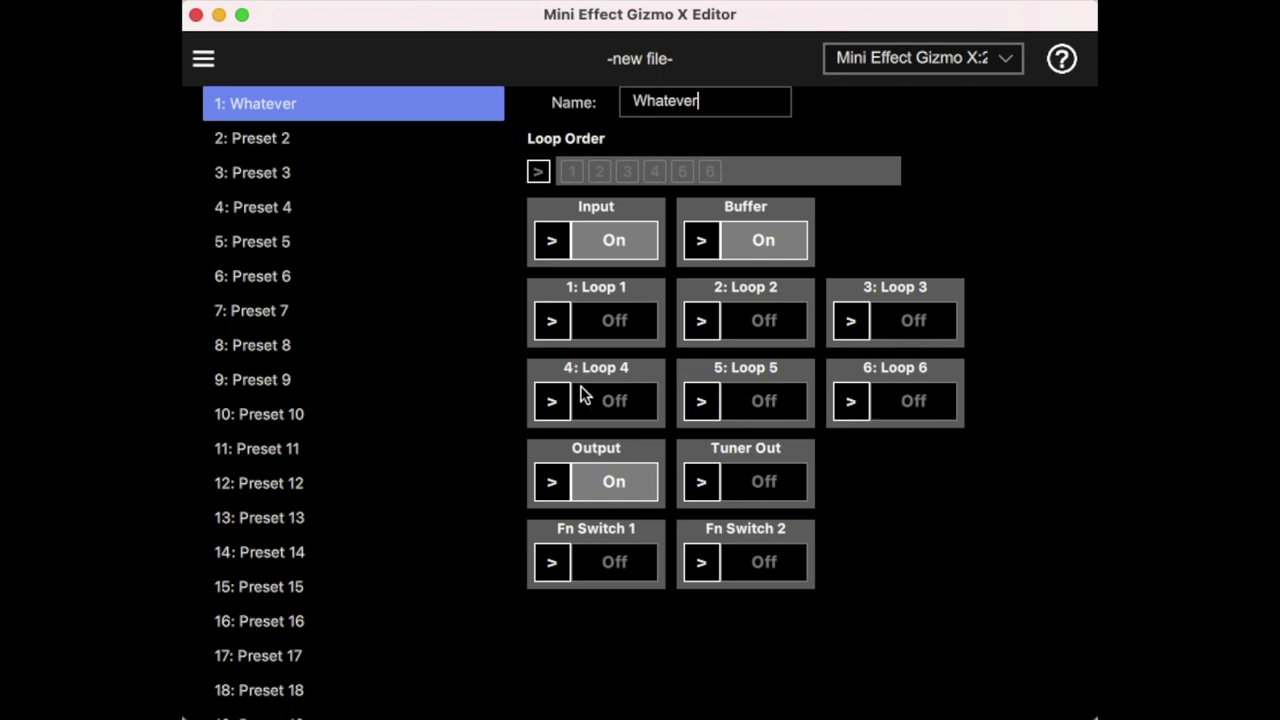
Step: Override Loop 1, Loop 5 and Fn Switch 2 in the "Whatever" preset and set all three to On
left_click(553, 329)
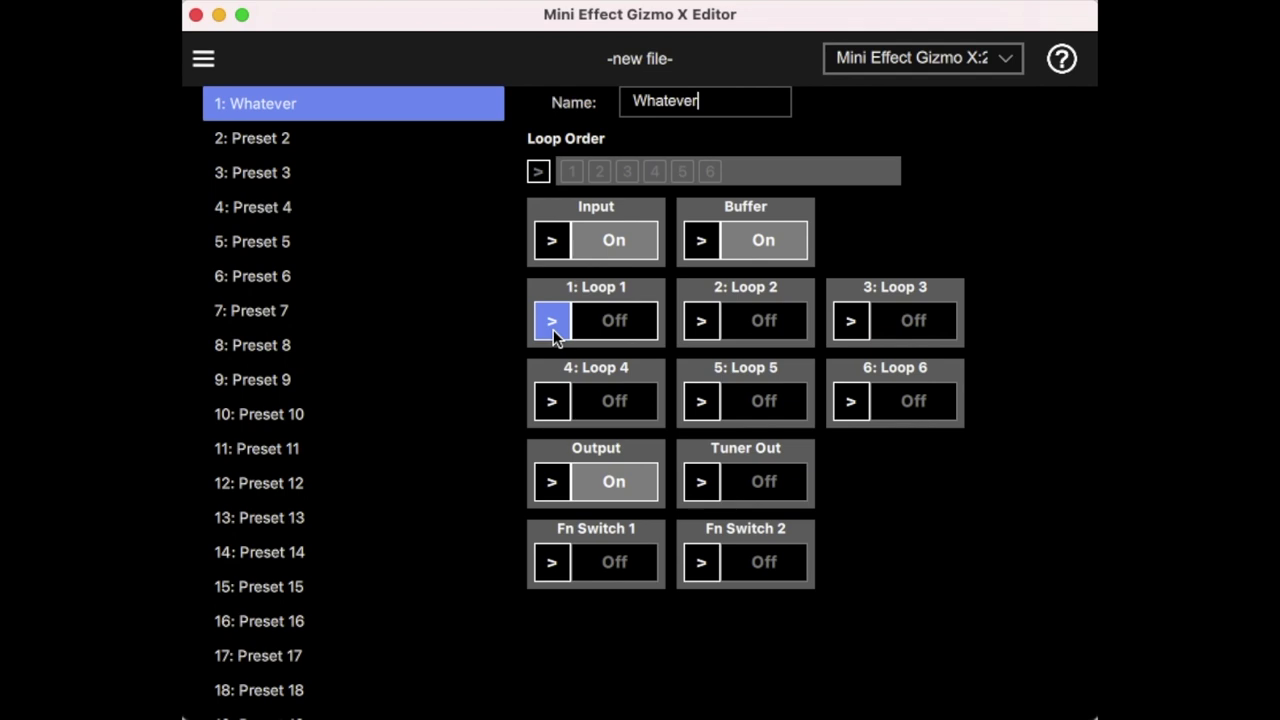
left_click(622, 327)
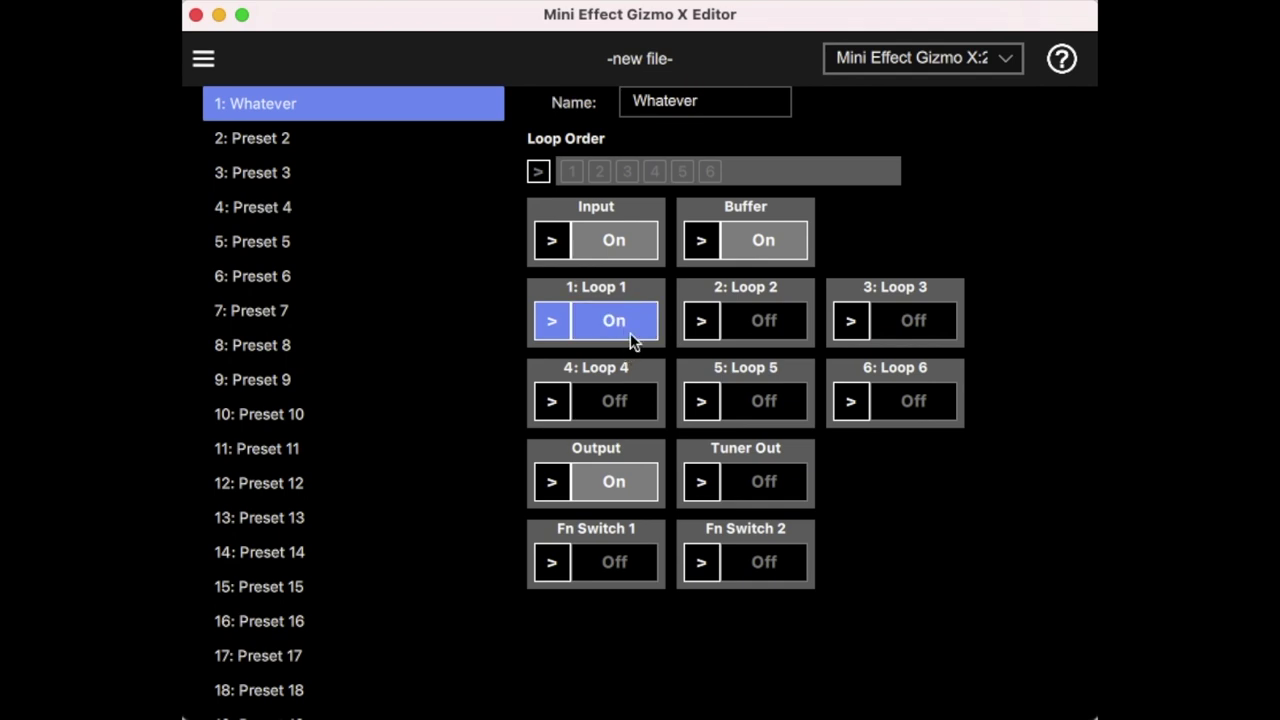
left_click(762, 406)
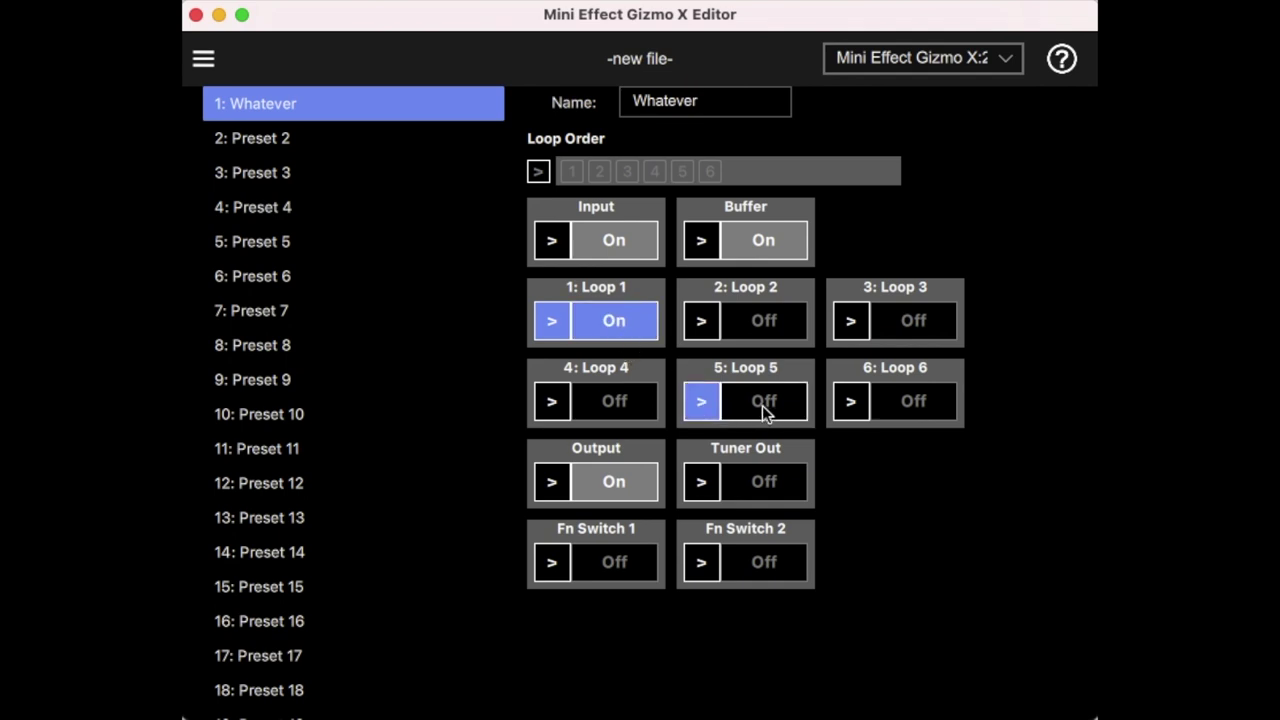
left_click(762, 565)
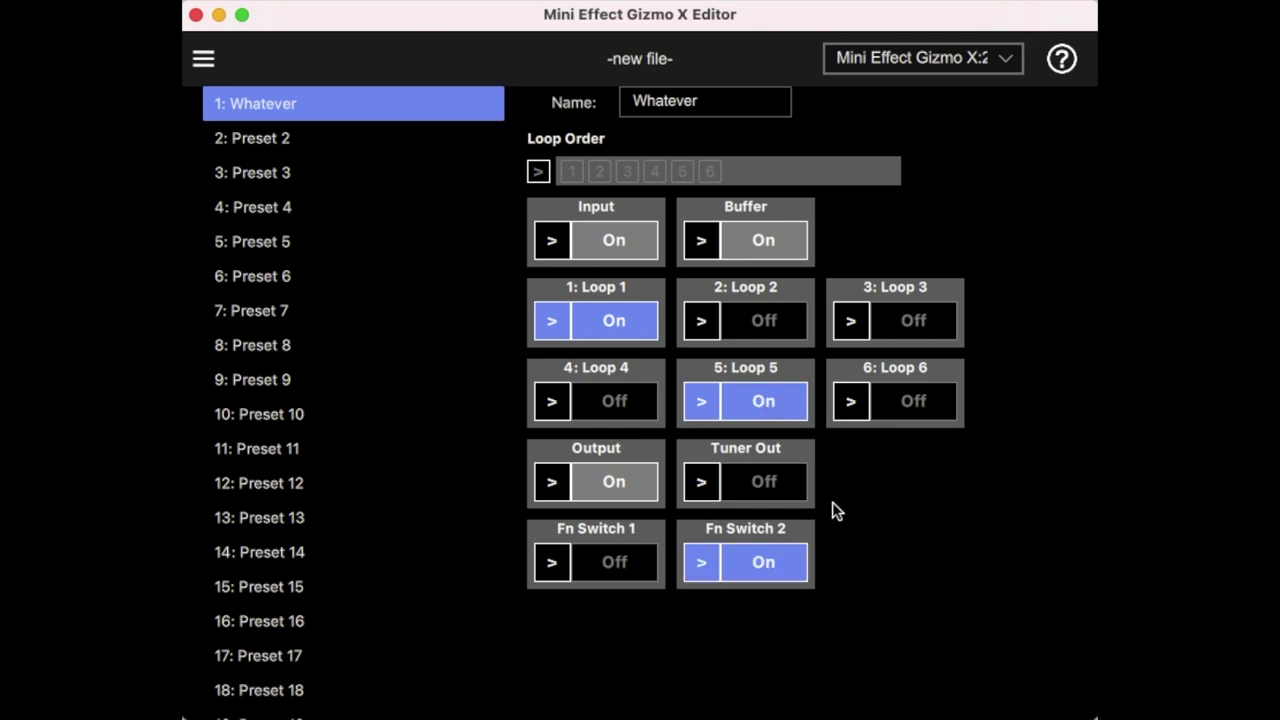
Step: Select the second preset and rename it "Another One"
left_click(308, 143)
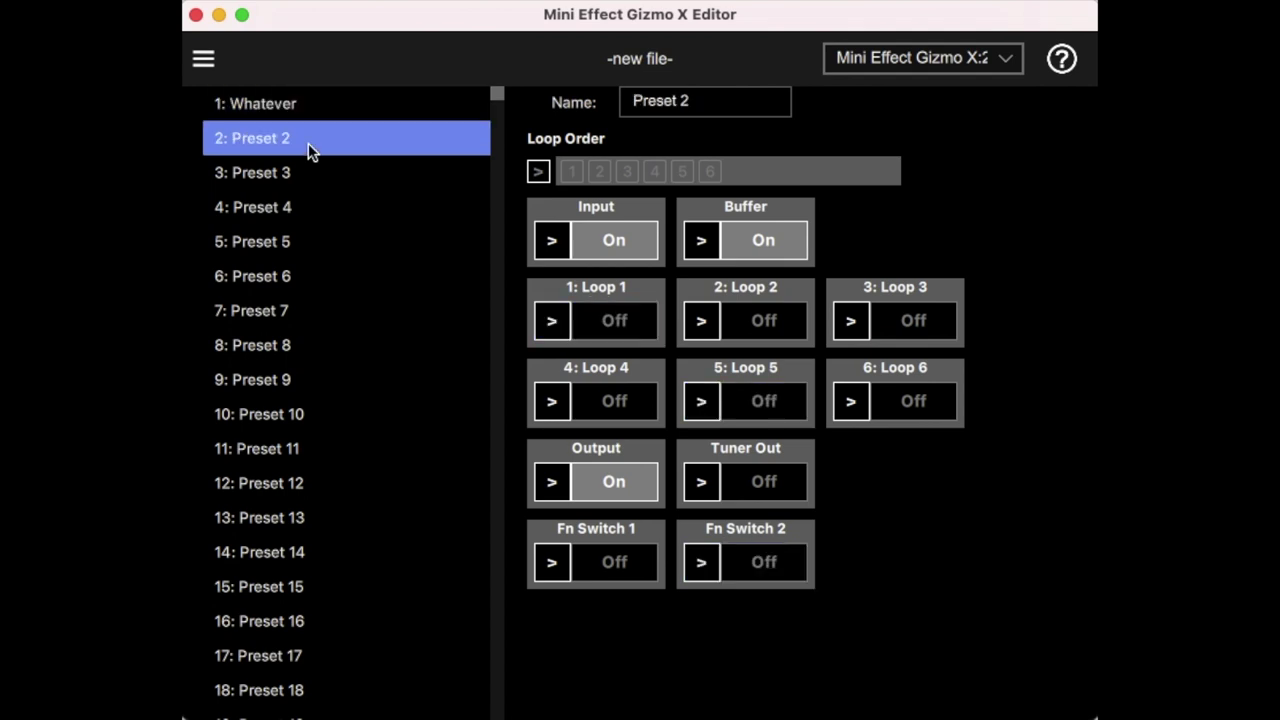
triple_click(690, 101)
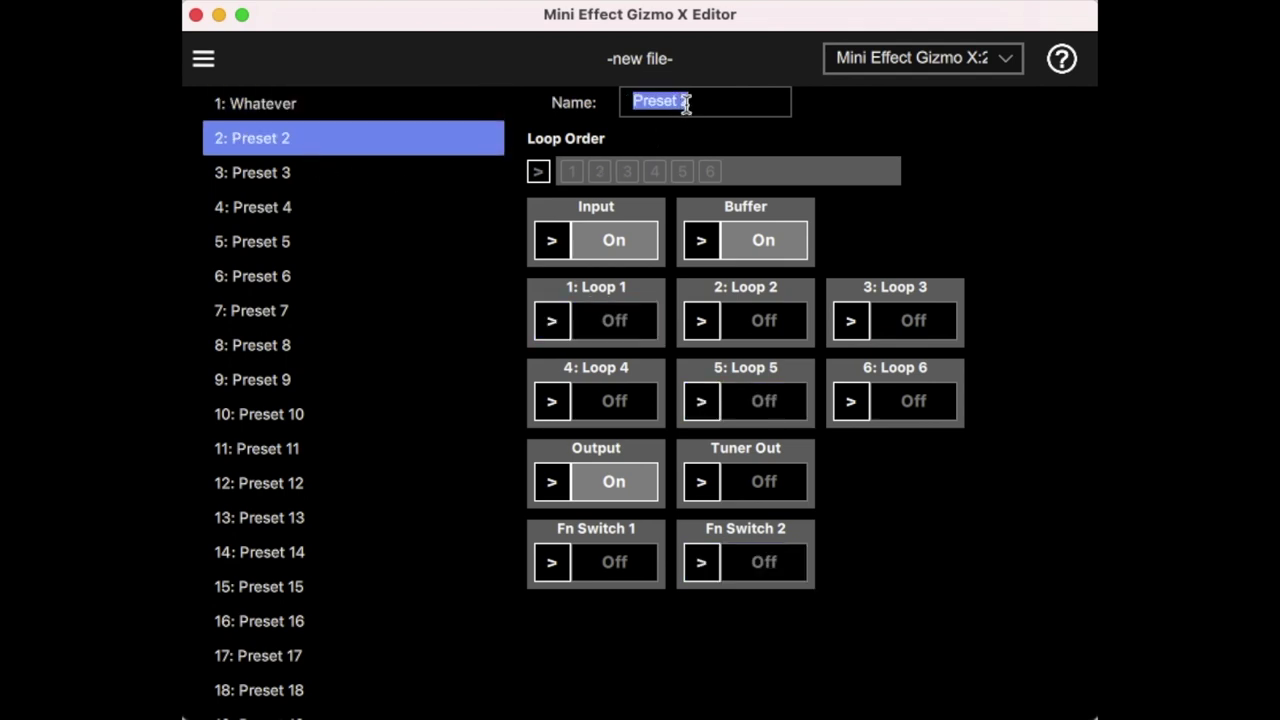
type("Another One")
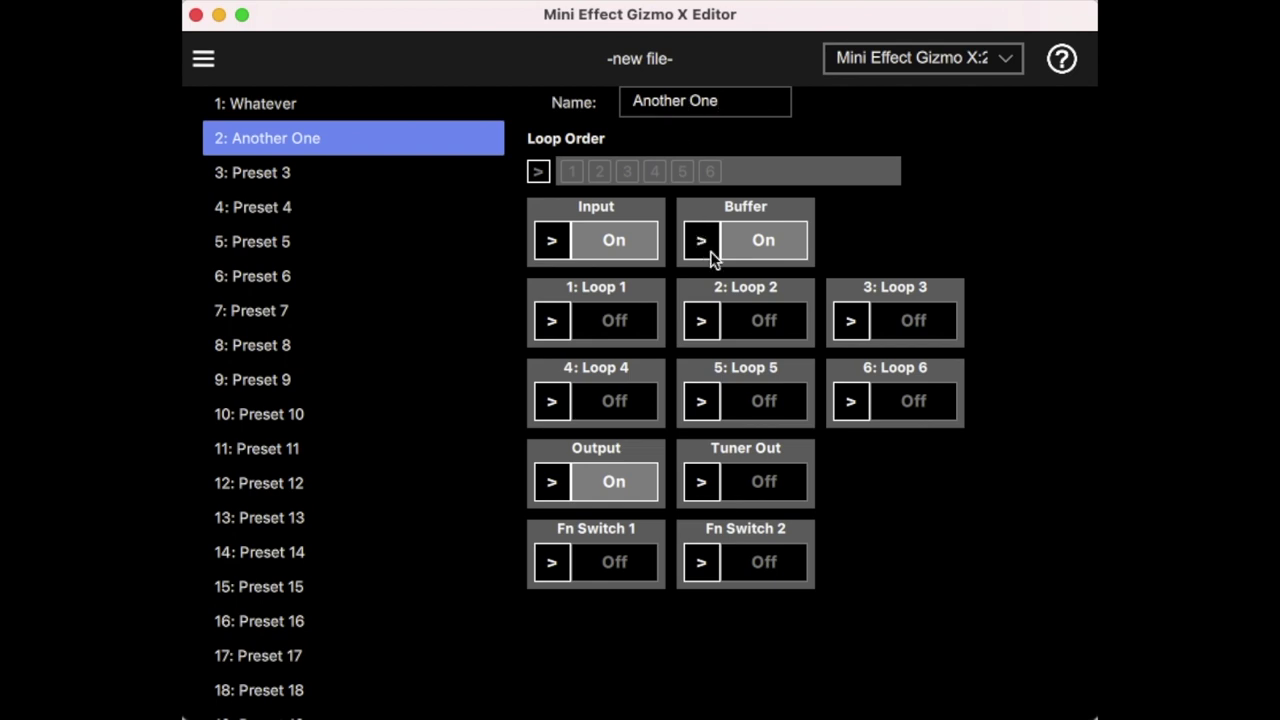
Step: Override Loop 2 and Loop 4 in the "Another One" preset and set both to On
left_click(697, 322)
left_click(740, 321)
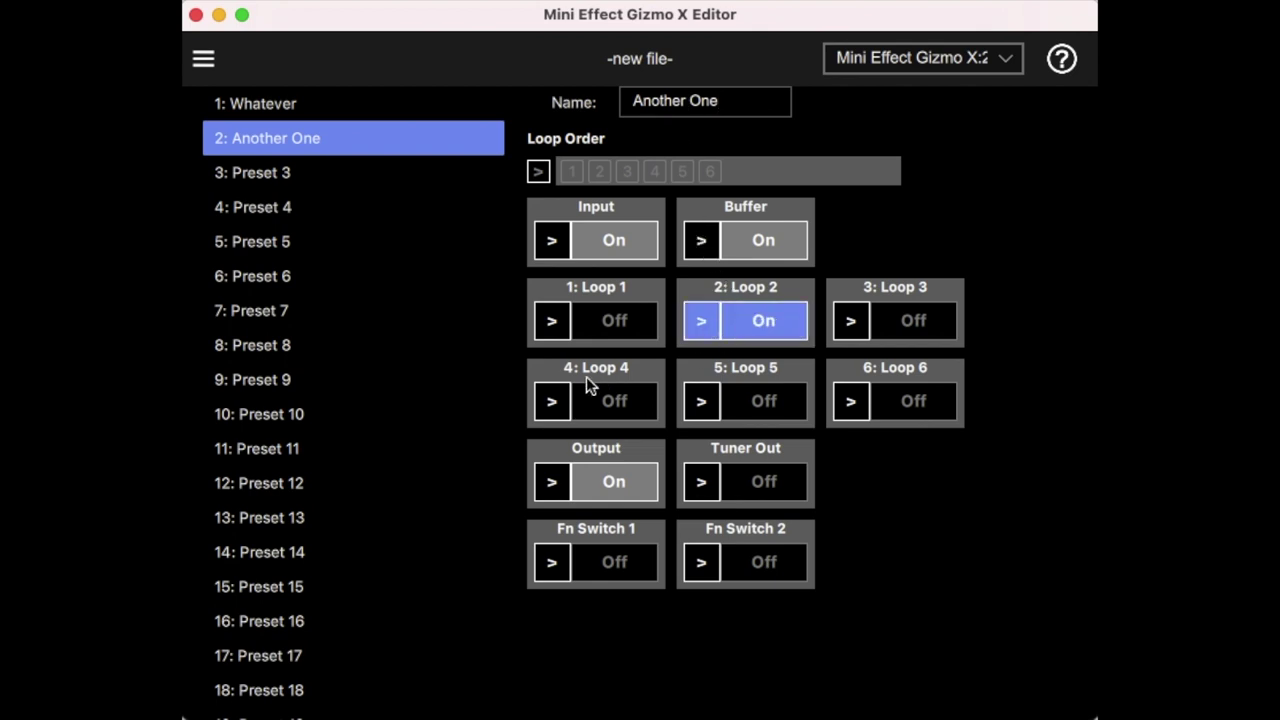
left_click(554, 409)
left_click(585, 405)
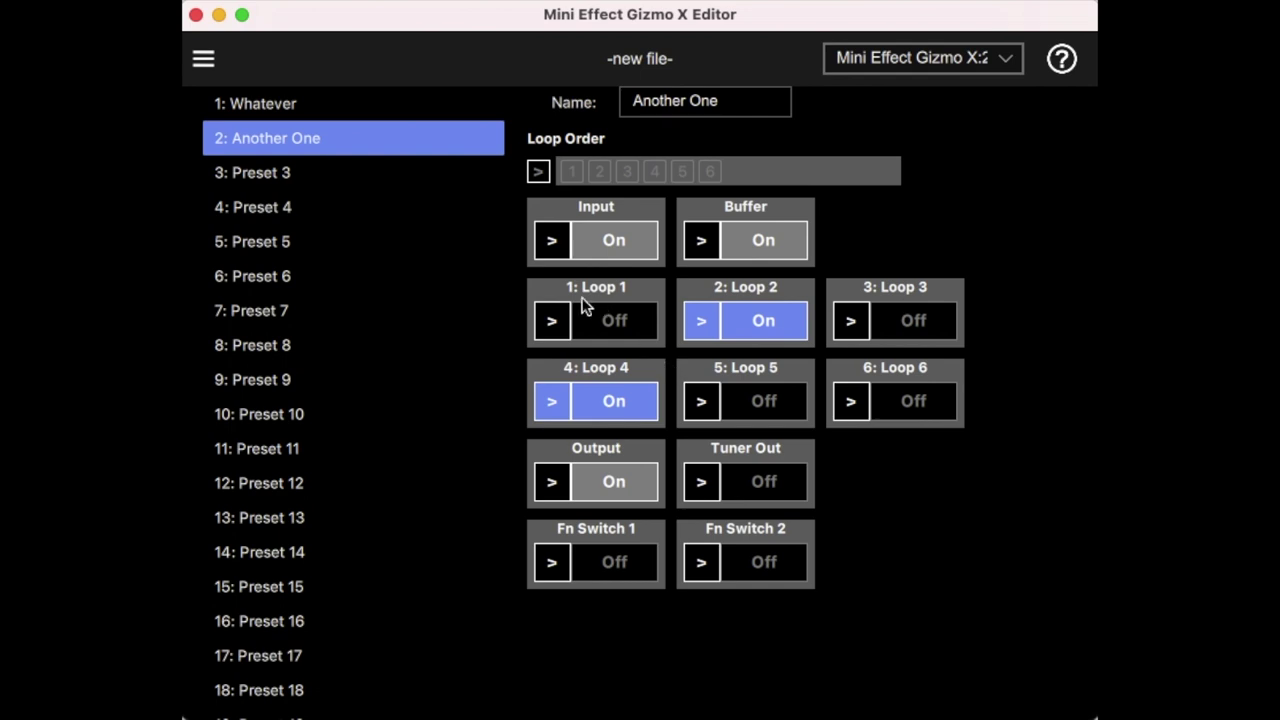
Step: For Preset 3, set Loops 4, 5 and 6 to On and enable a custom loop order with loop 5 ahead of loop 4
left_click(349, 175)
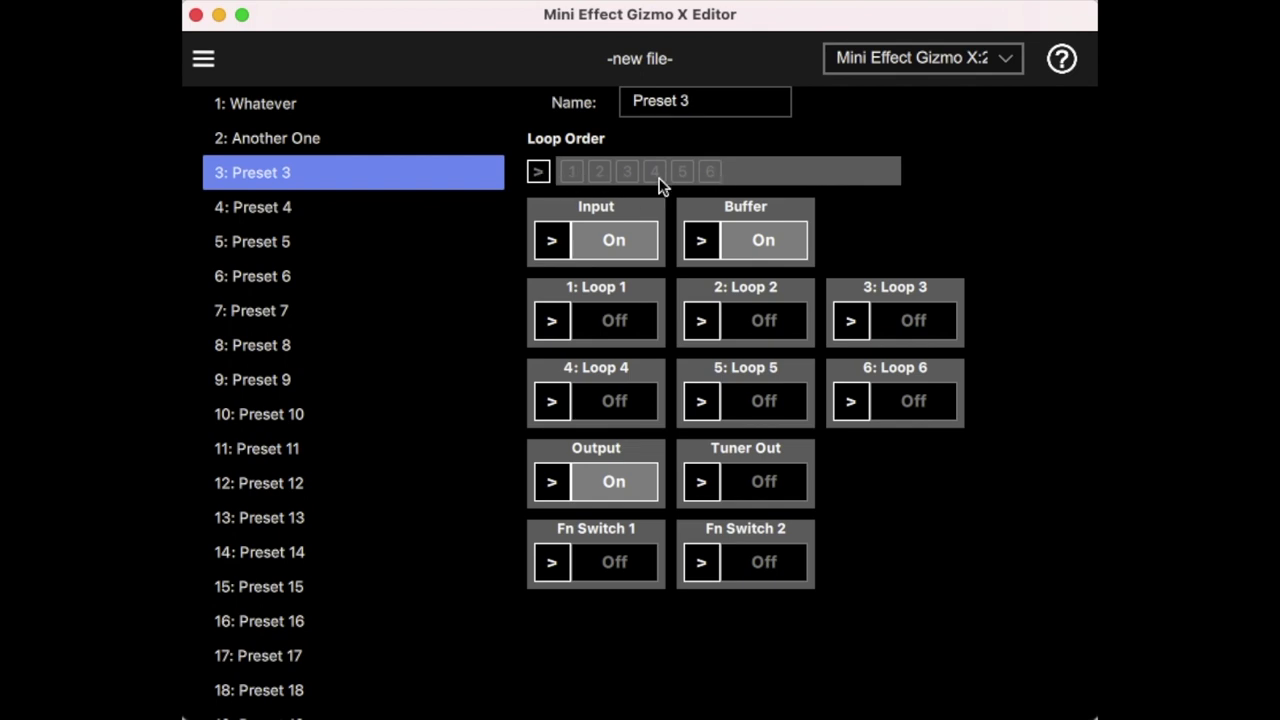
left_click(543, 172)
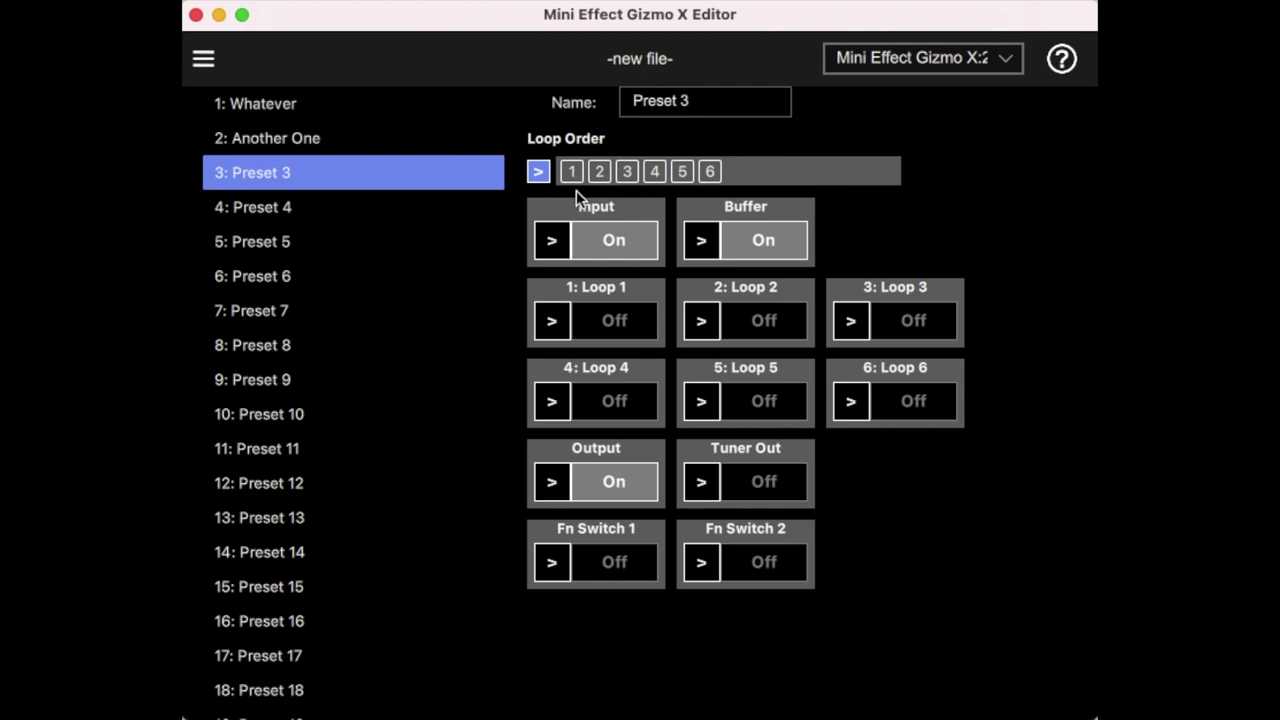
left_click(560, 402)
left_click(597, 405)
left_click(701, 401)
left_click(750, 401)
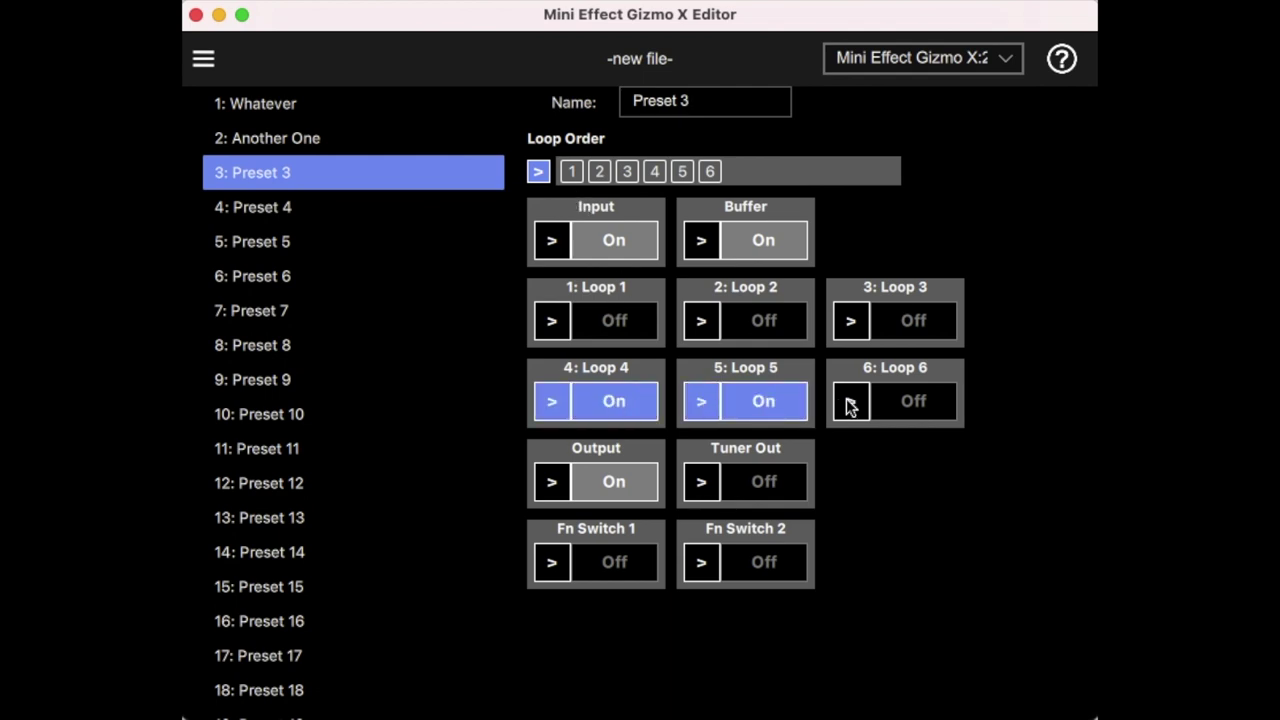
left_click(850, 401)
left_click(903, 403)
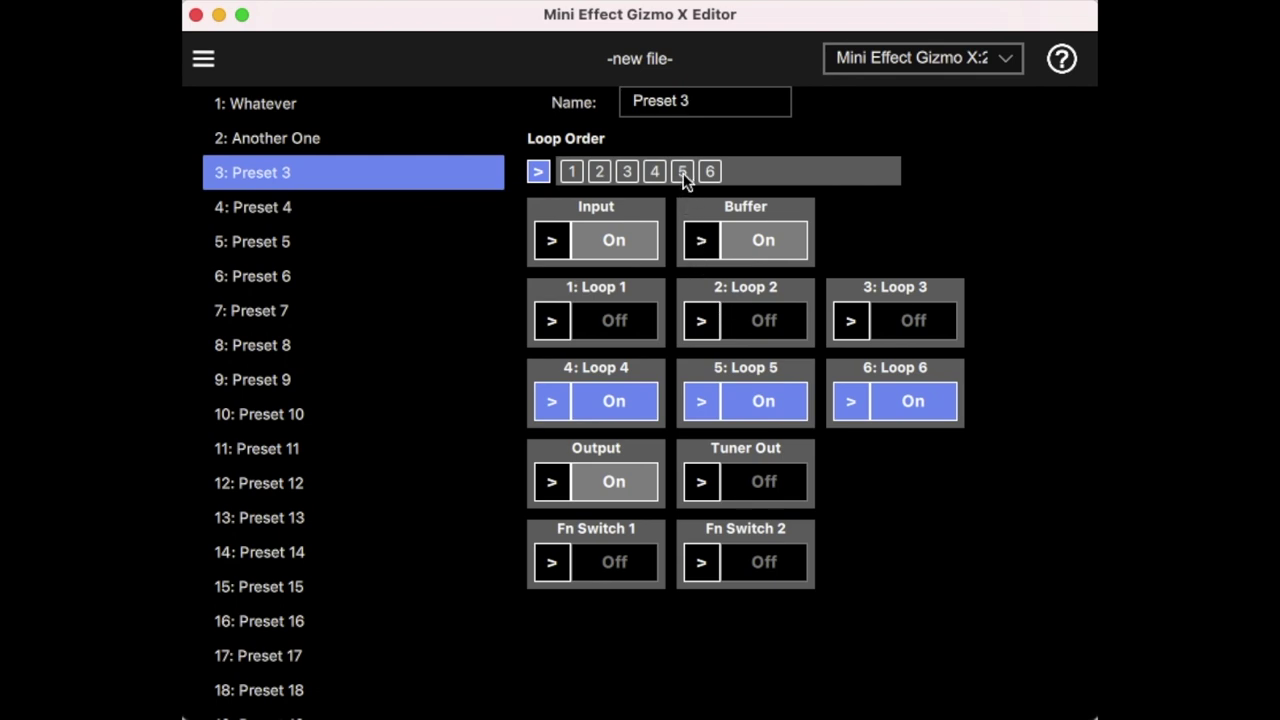
left_click_drag(683, 173, 648, 182)
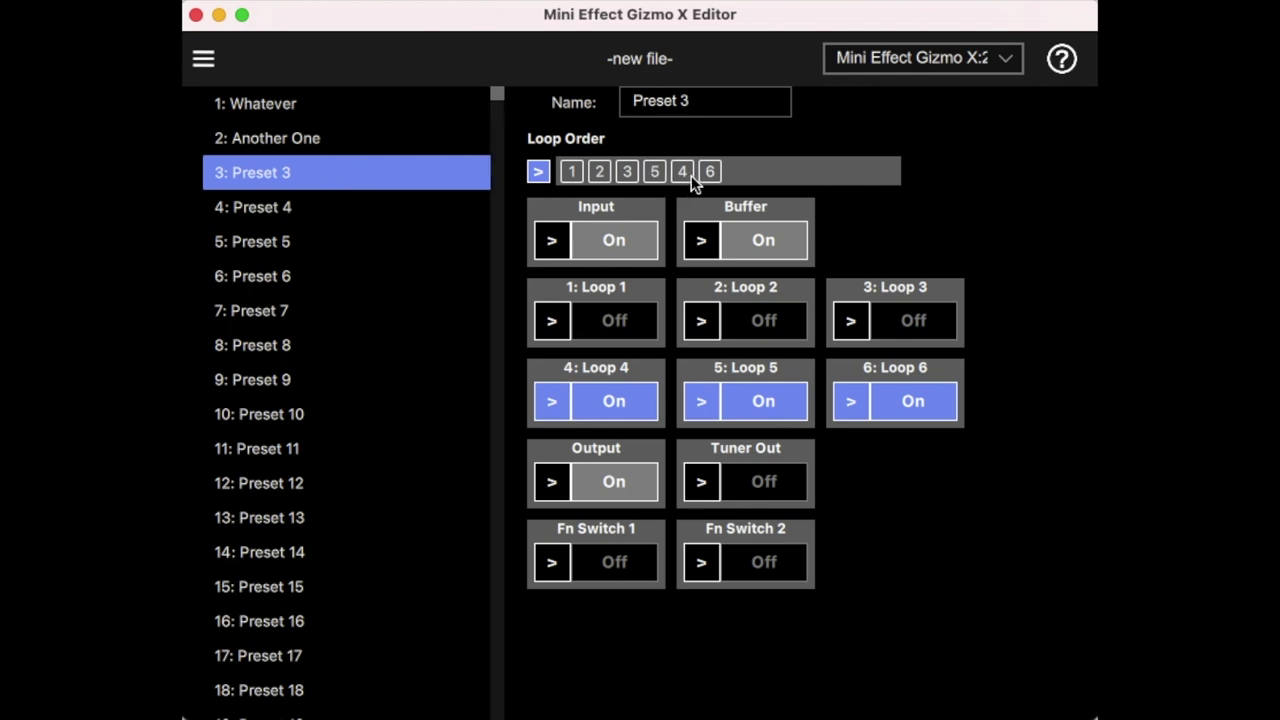
Step: Check the three edited presets and write the settings to the device
left_click(332, 117)
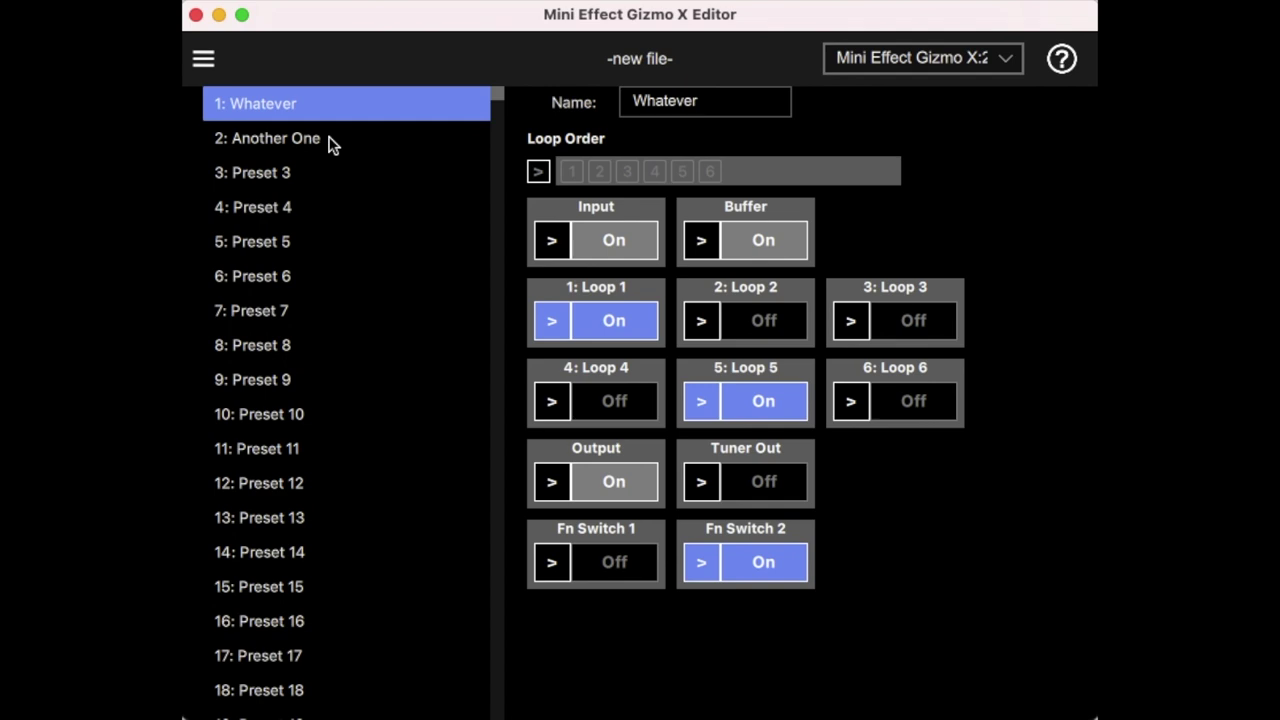
left_click(332, 143)
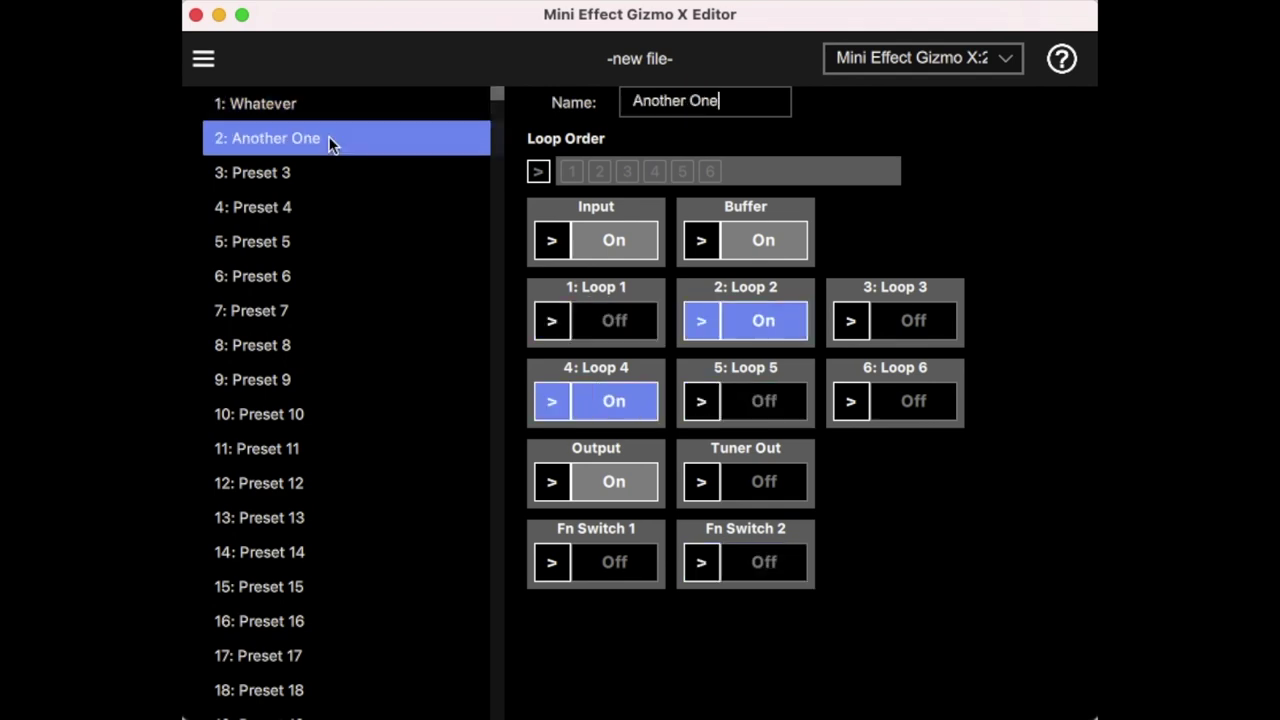
left_click(366, 176)
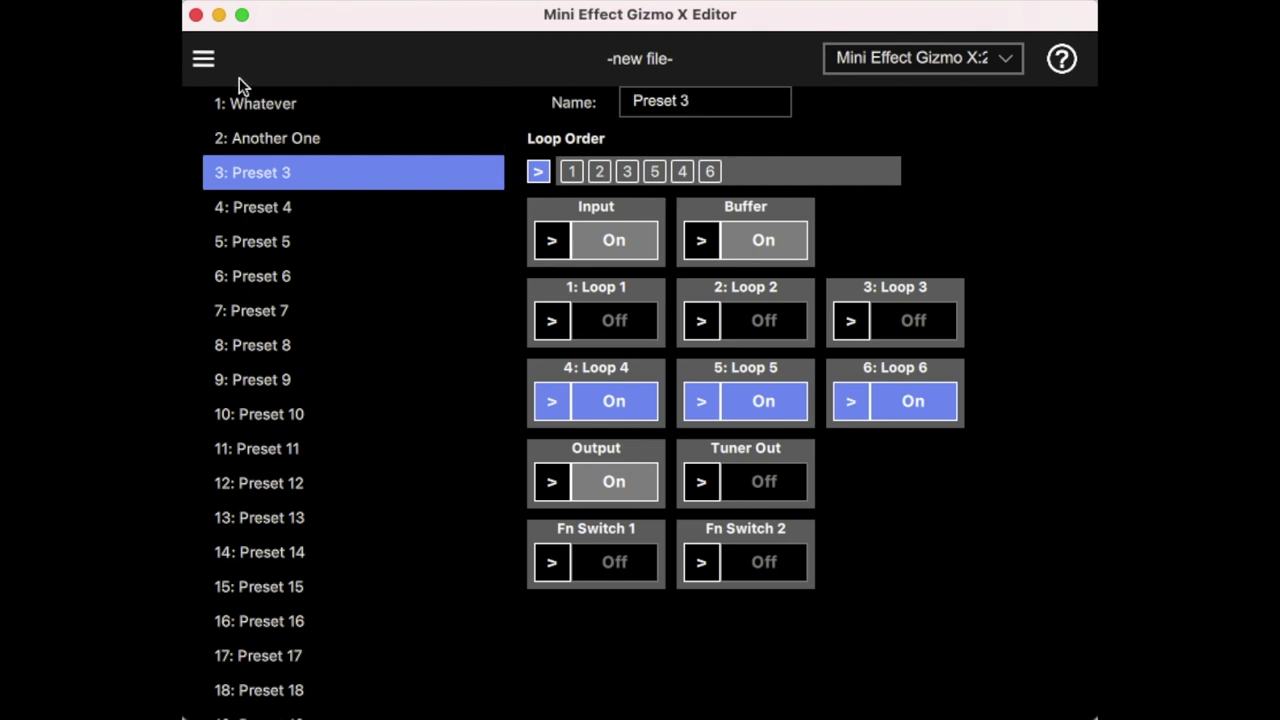
left_click(204, 62)
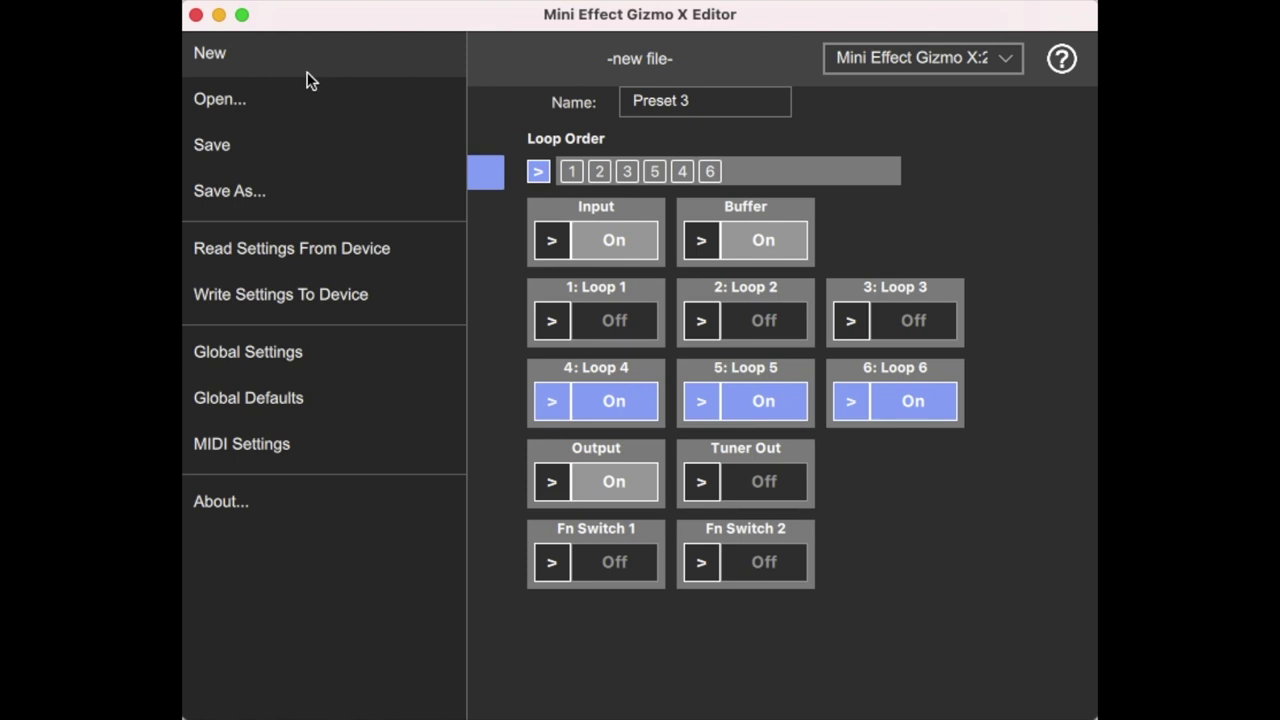
left_click(306, 297)
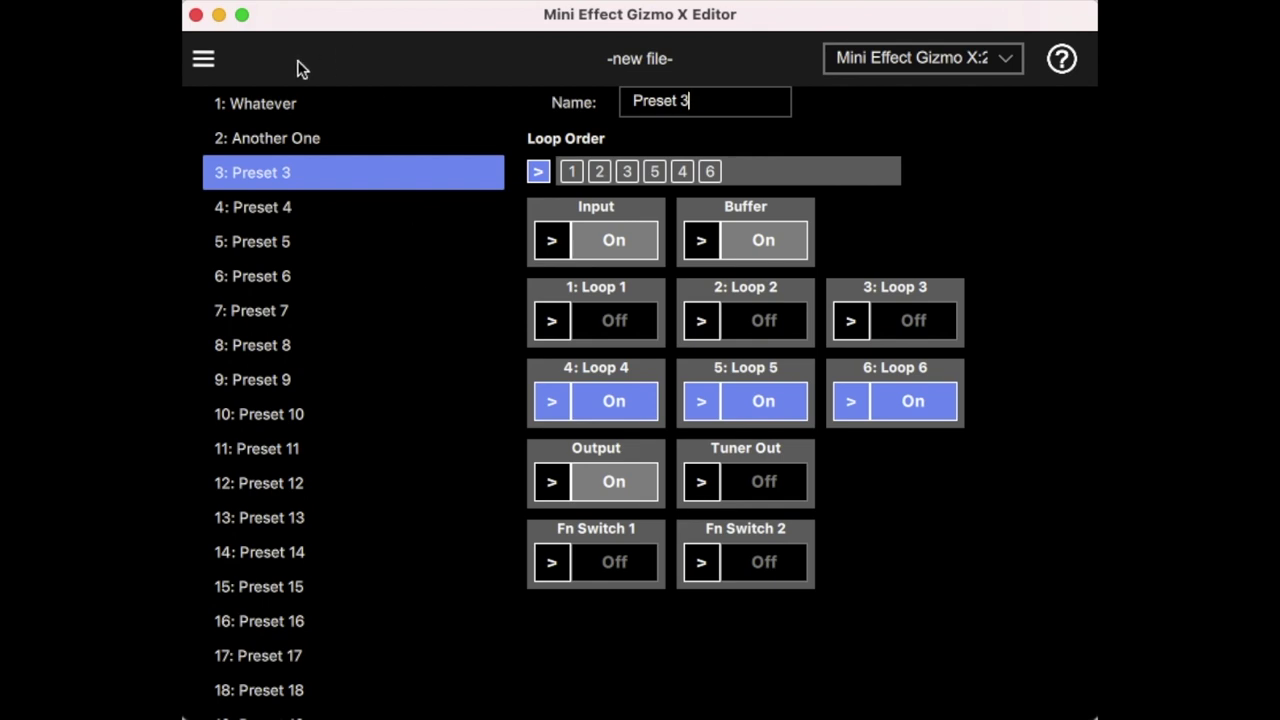
left_click(205, 58)
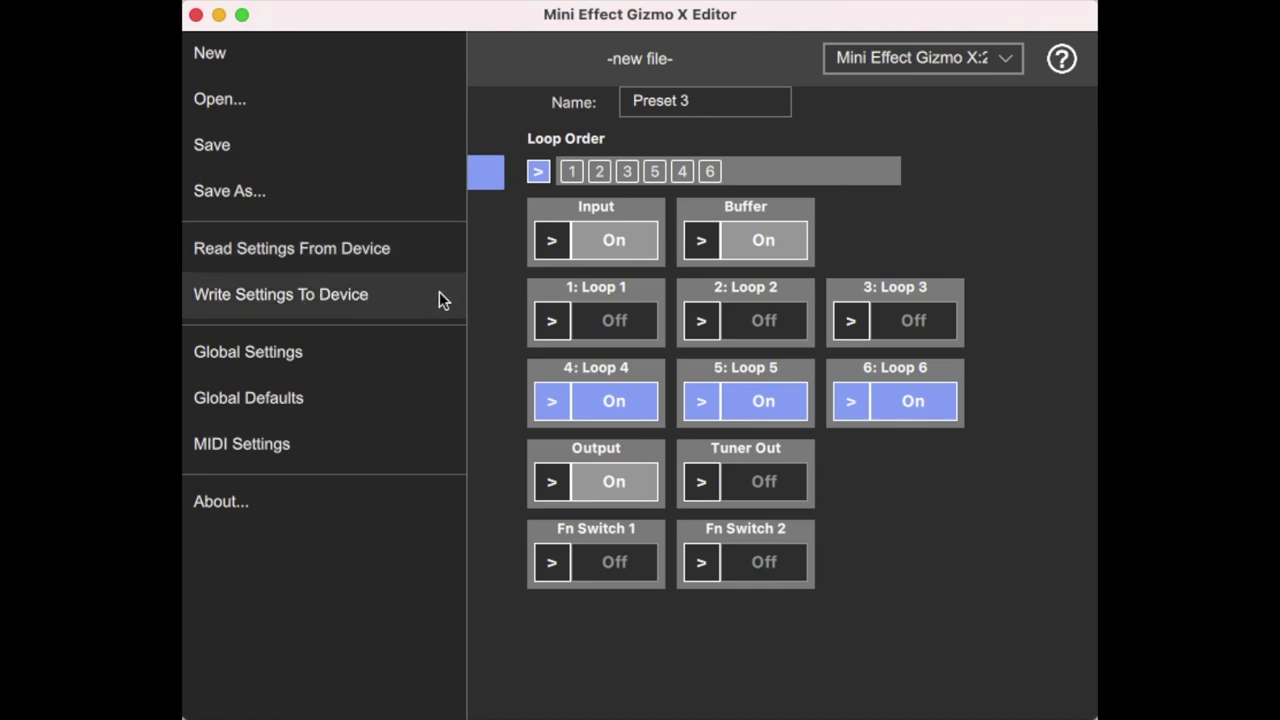
left_click(491, 292)
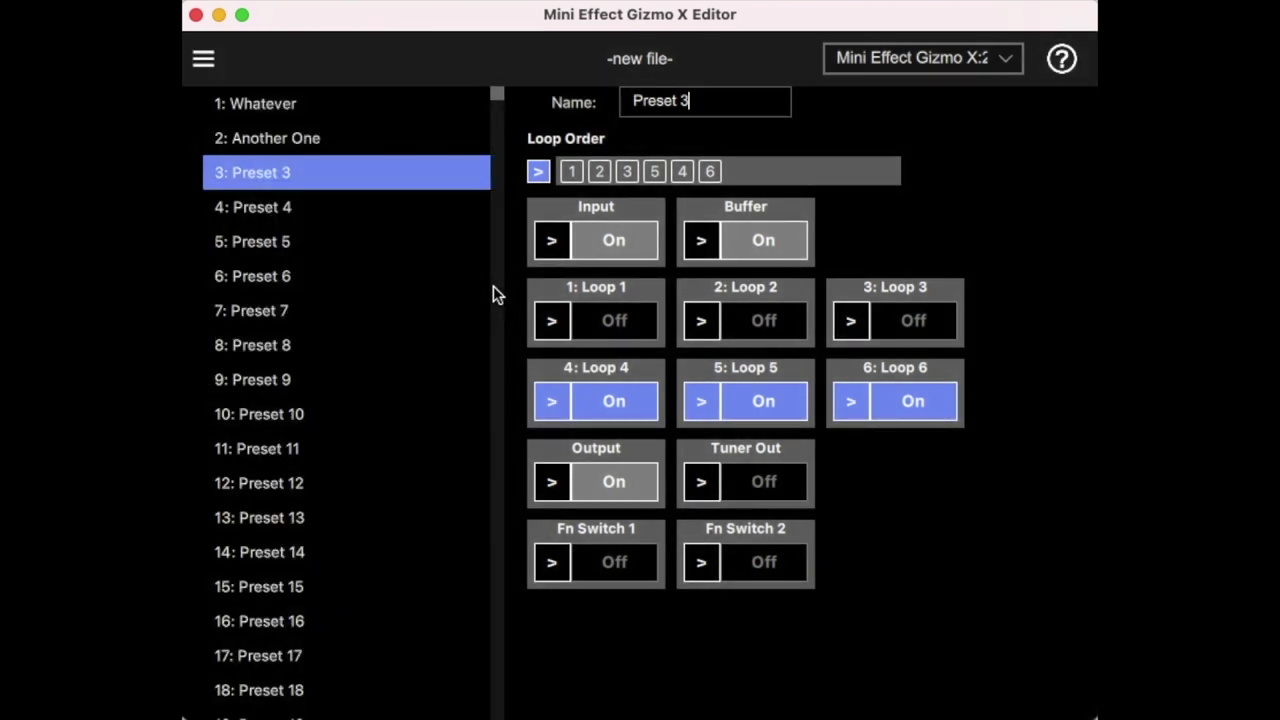
Step: Read the settings back from the device without saving the current changes to a file
left_click(214, 64)
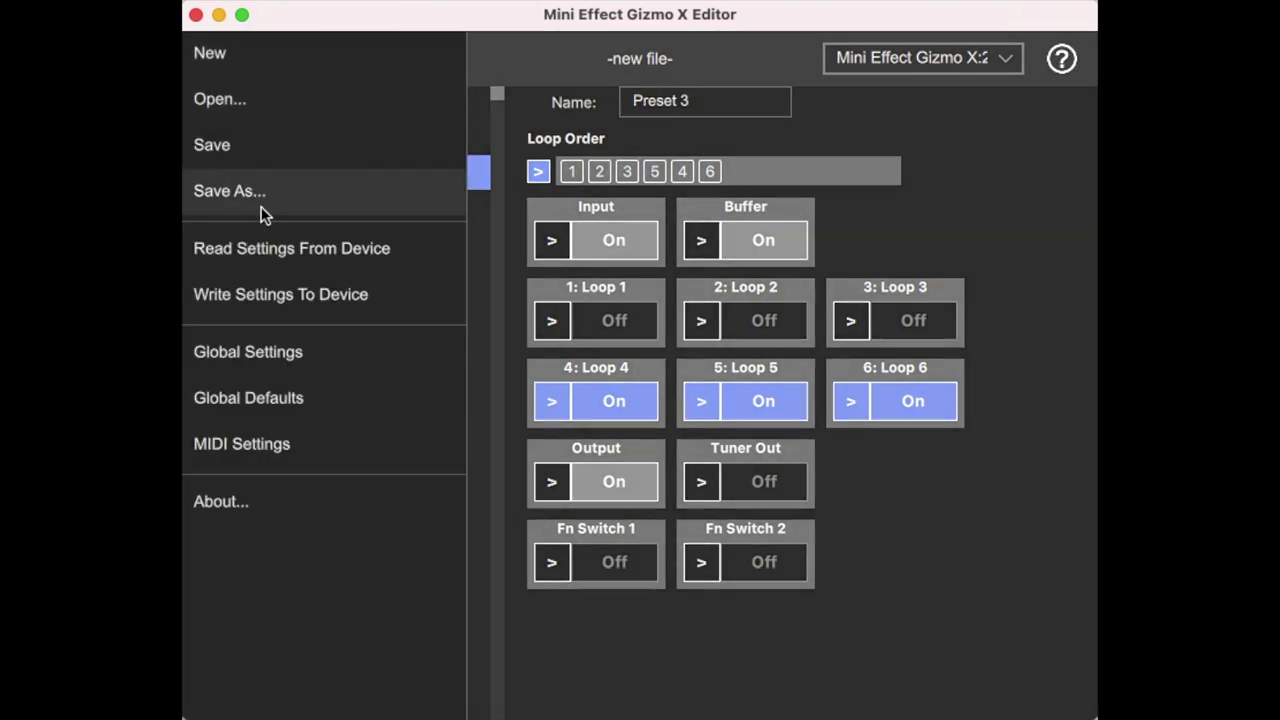
left_click(262, 236)
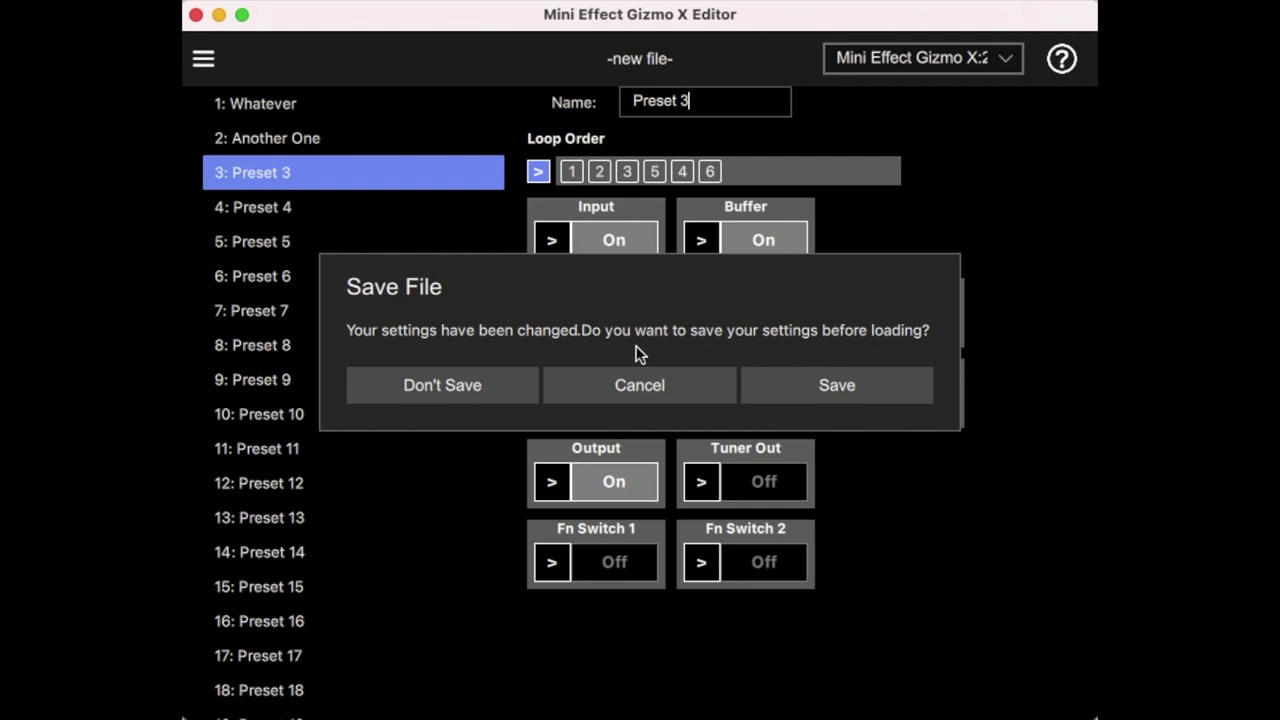
left_click(489, 382)
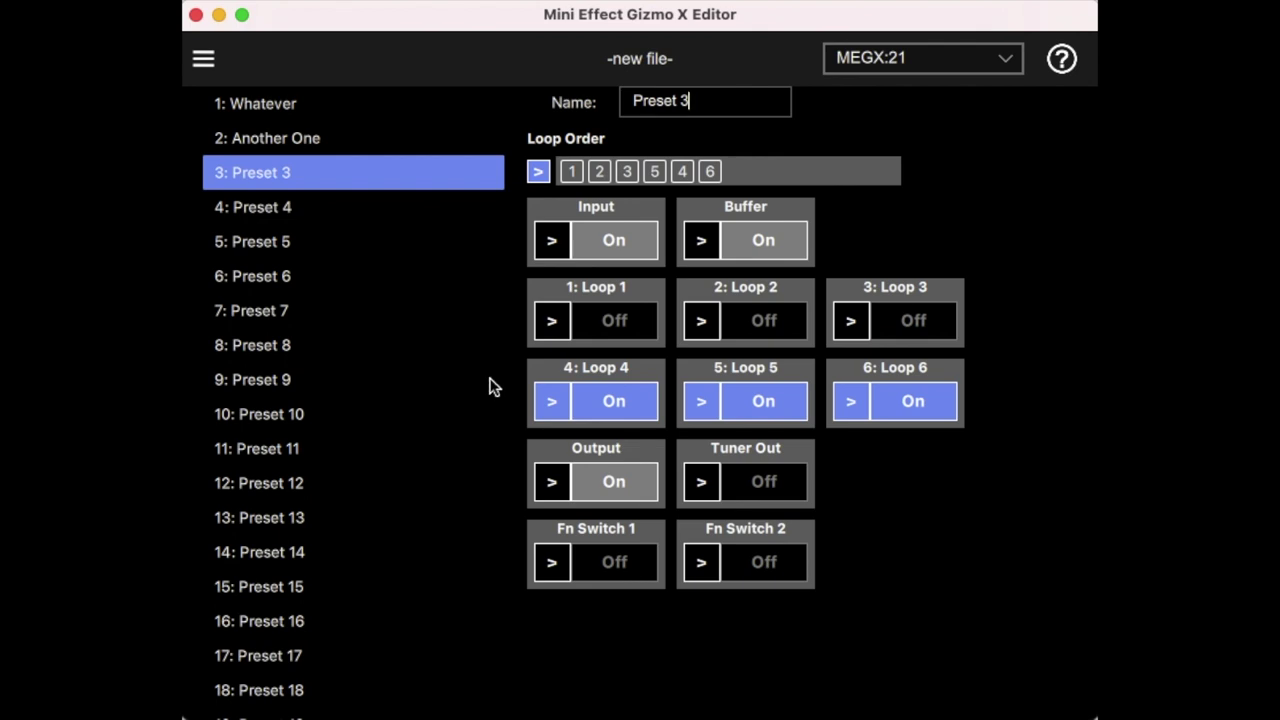
mouse_move(501, 387)
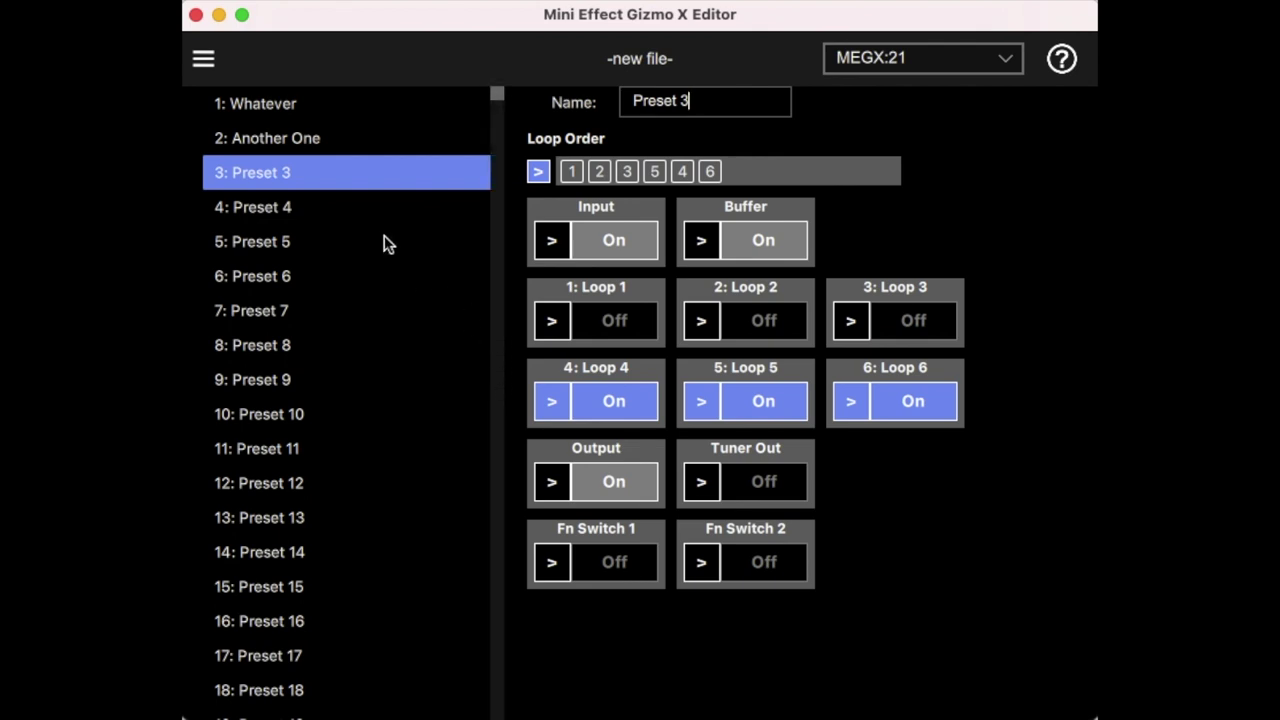
Step: Open the global settings and switch Load Preset 1 on Startup on and back off
left_click(210, 60)
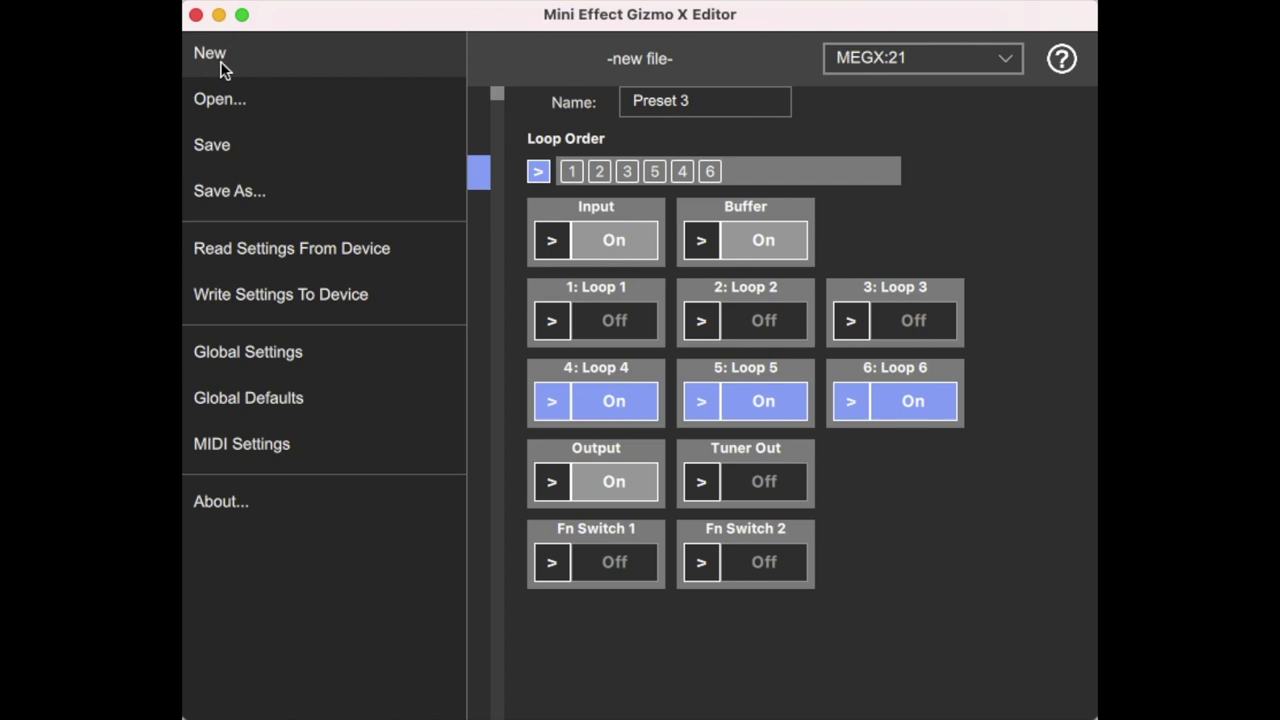
left_click(301, 350)
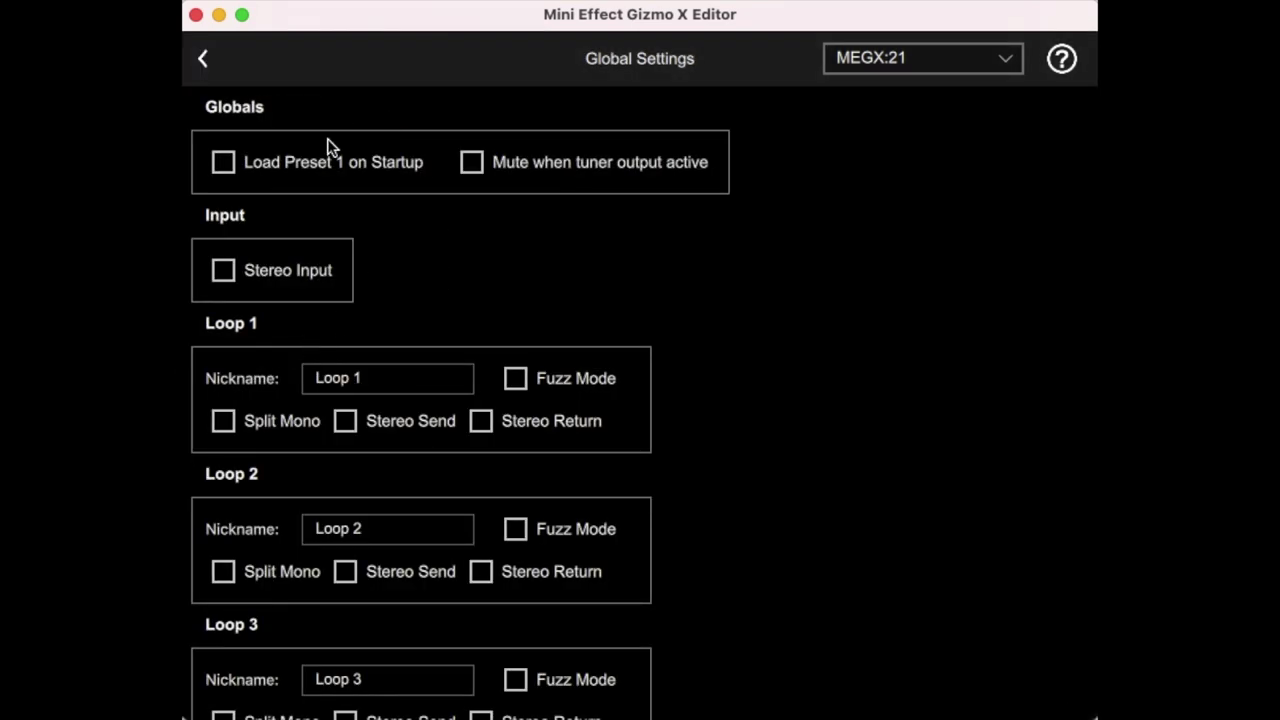
left_click(229, 169)
left_click(223, 163)
Step: Set the nicknames of Loop 1 to "Overture" and Loop 2 to "Timeline" in the global settings
scroll(502, 208, "down", 1)
scroll(502, 208, "up", 1)
scroll(290, 290, "down", 2)
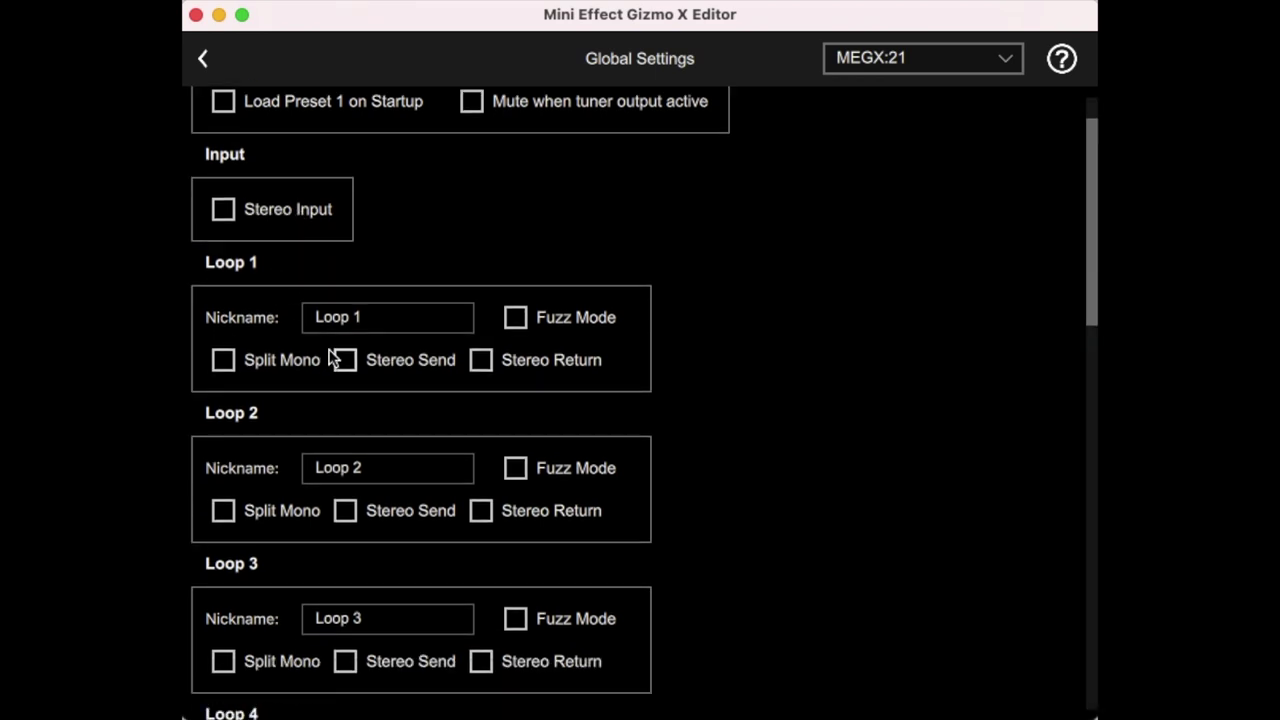
scroll(530, 522, "down", 1)
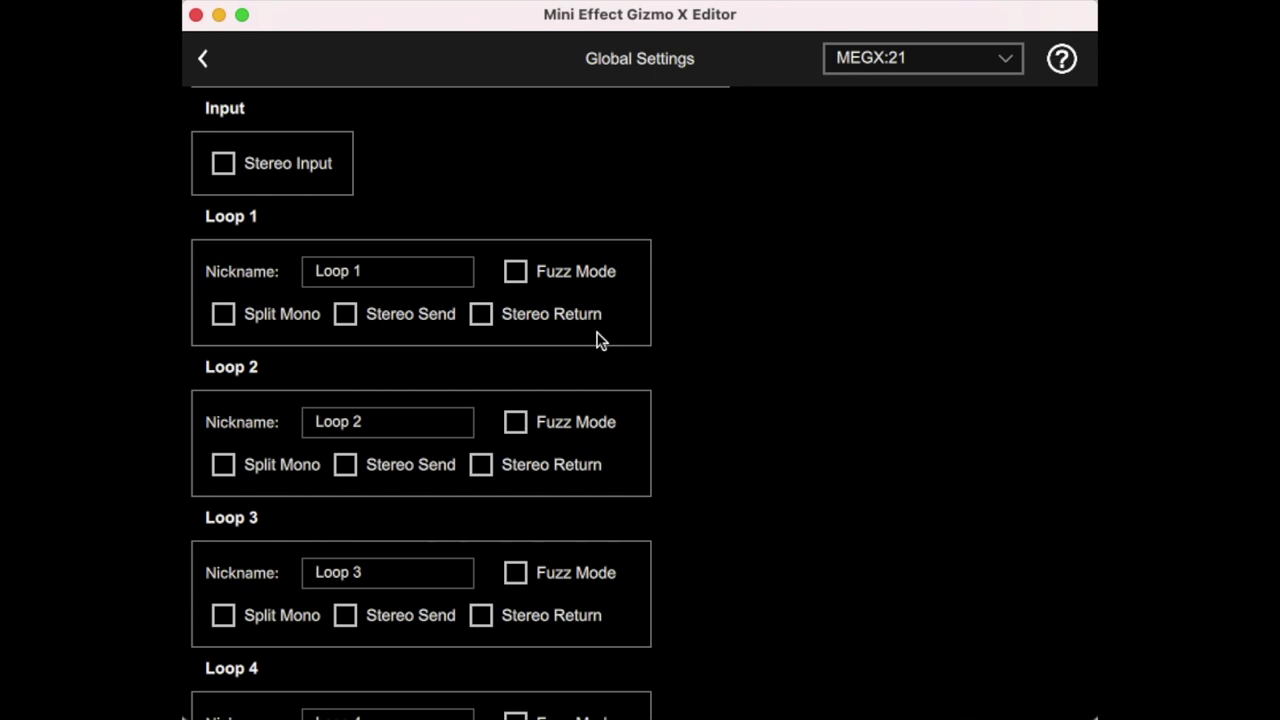
left_click(420, 272)
key("shift+Left")
key("super+a")
type("Overture")
left_click(392, 422)
key("super+a")
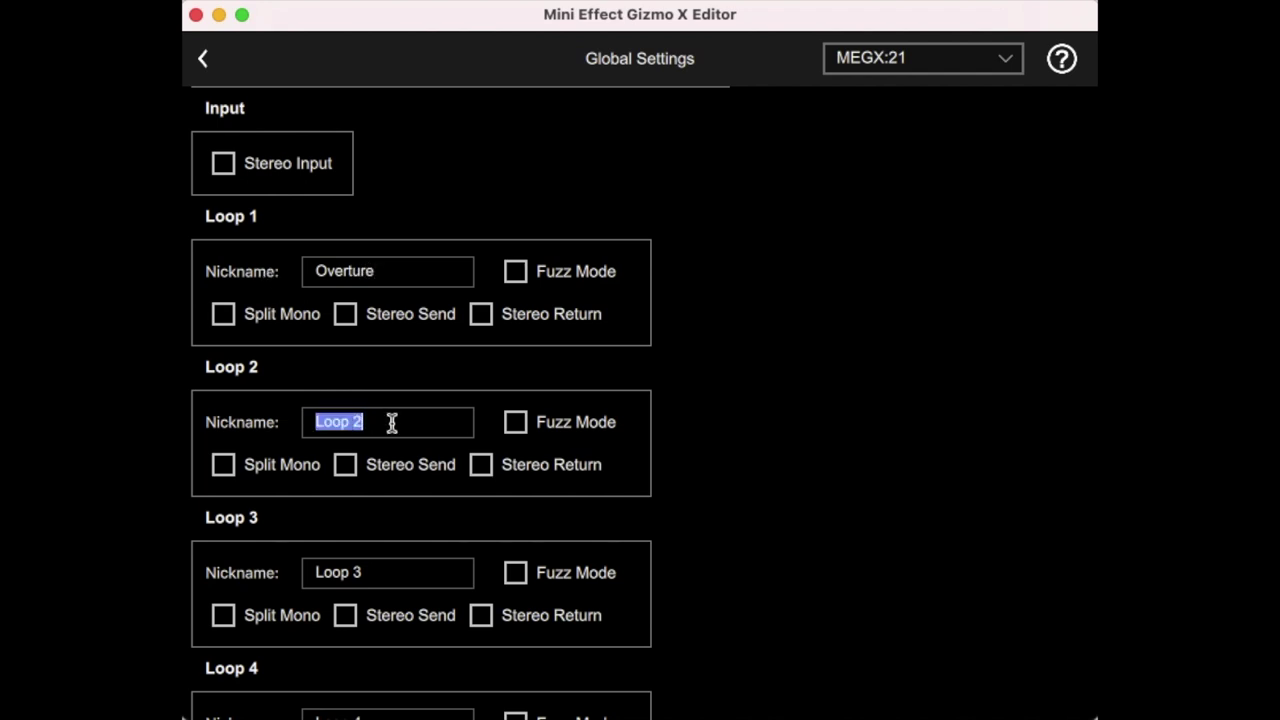
type("Timeline")
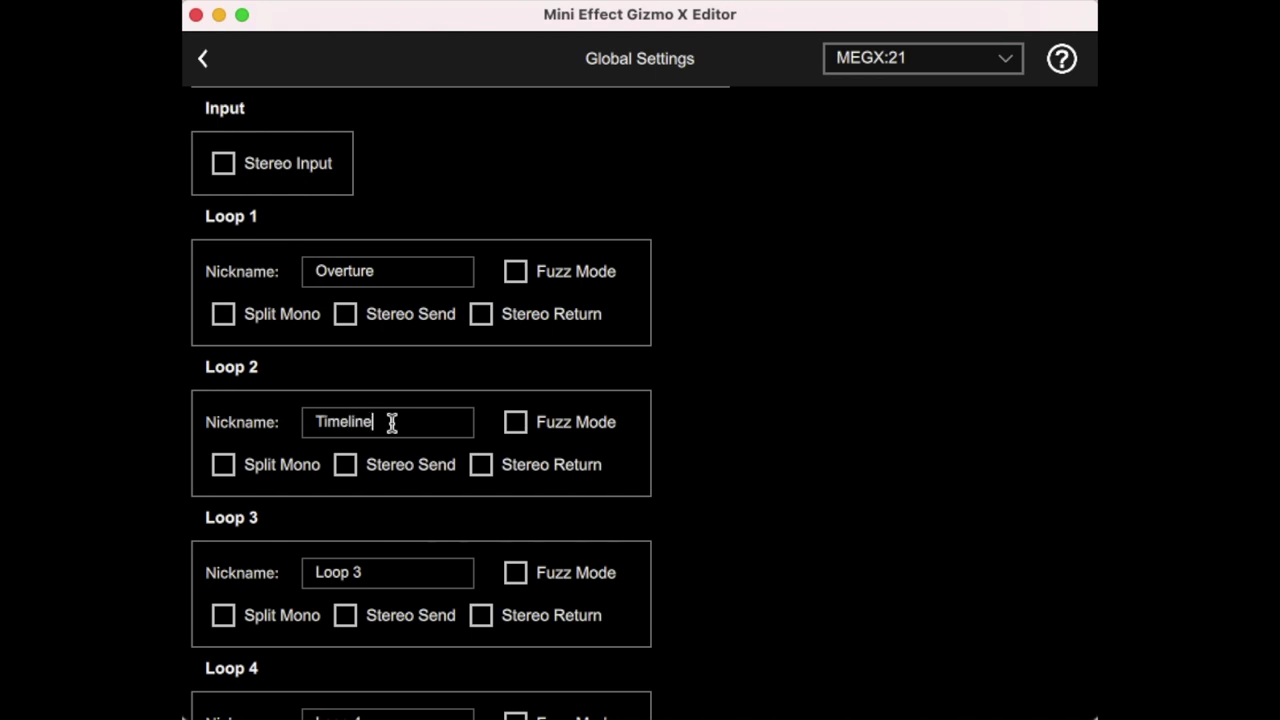
Step: Try the Split Mono option on the Overture loop, compare it with the other loops, and switch it back off
scroll(390, 410, "down", 3)
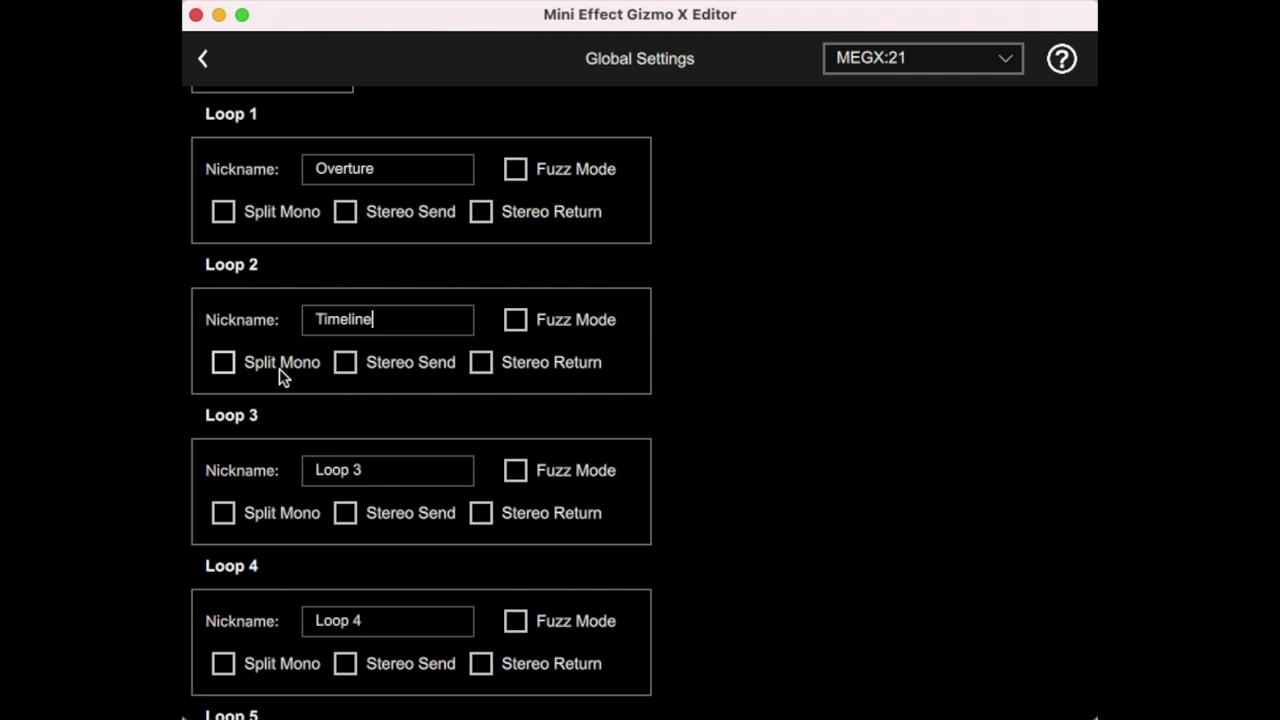
left_click(232, 220)
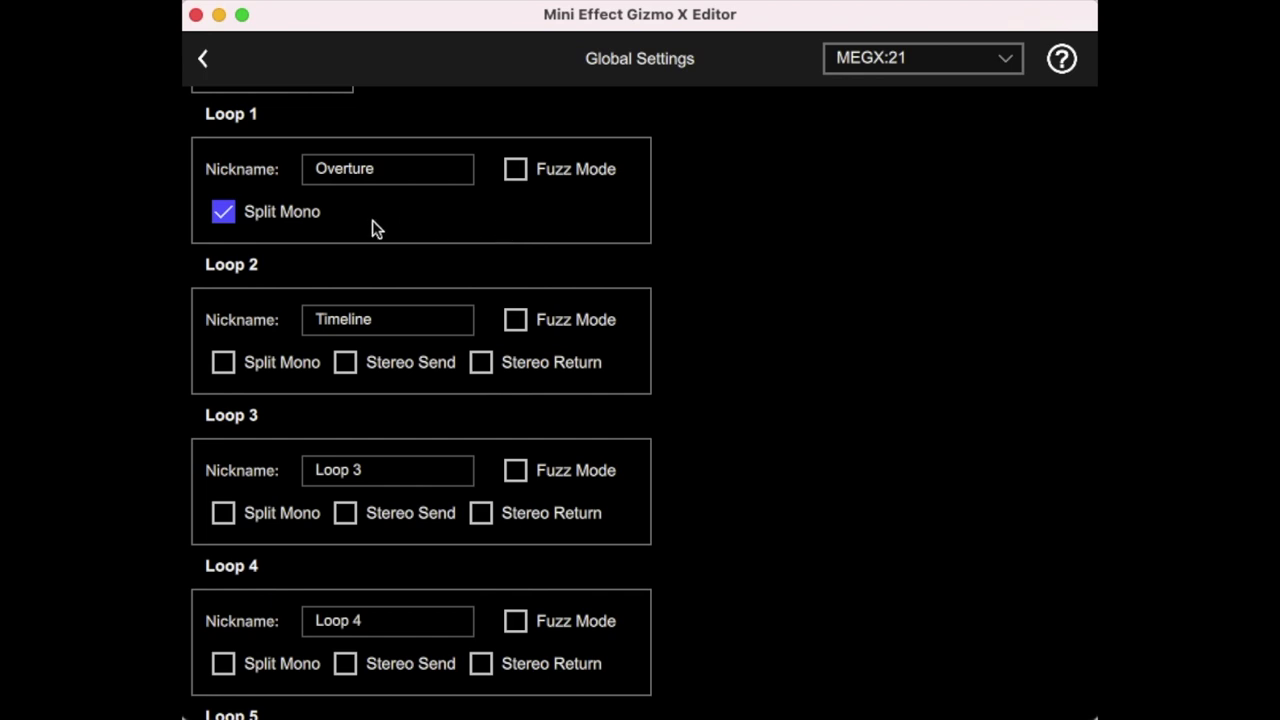
scroll(339, 200, "down", 5)
scroll(345, 300, "down", 7)
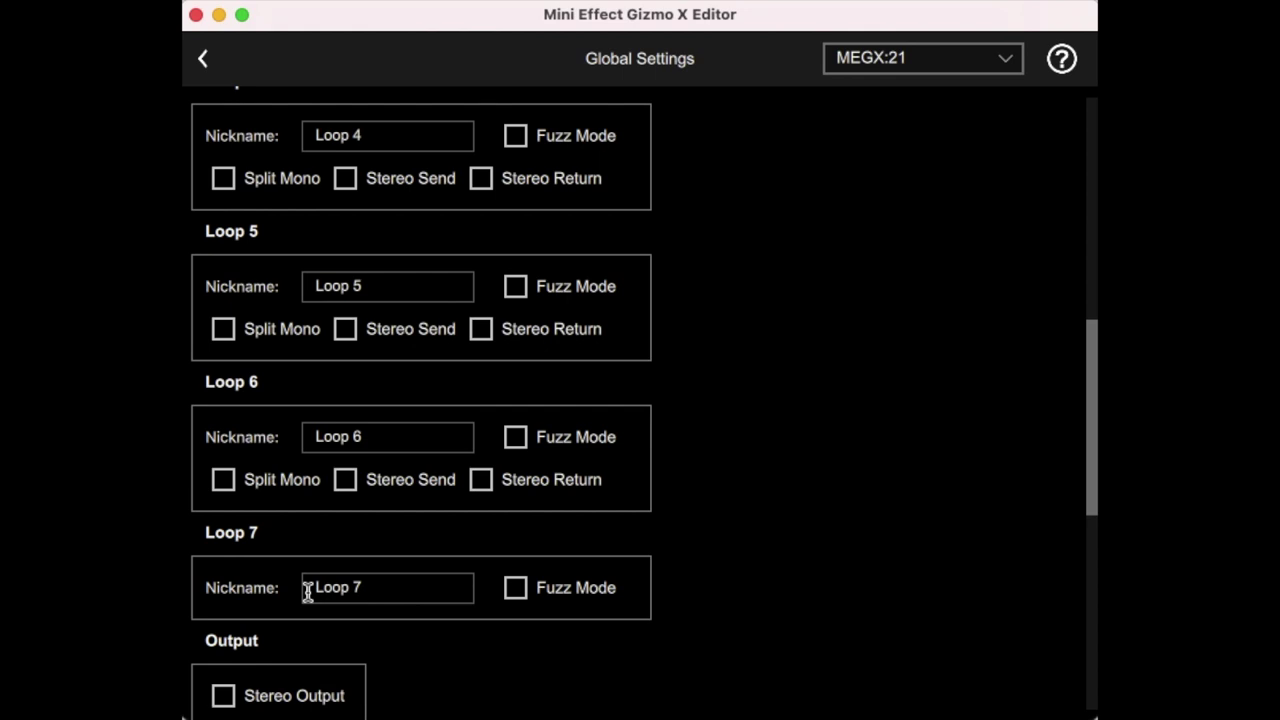
scroll(308, 592, "up", 9)
scroll(320, 365, "up", 3)
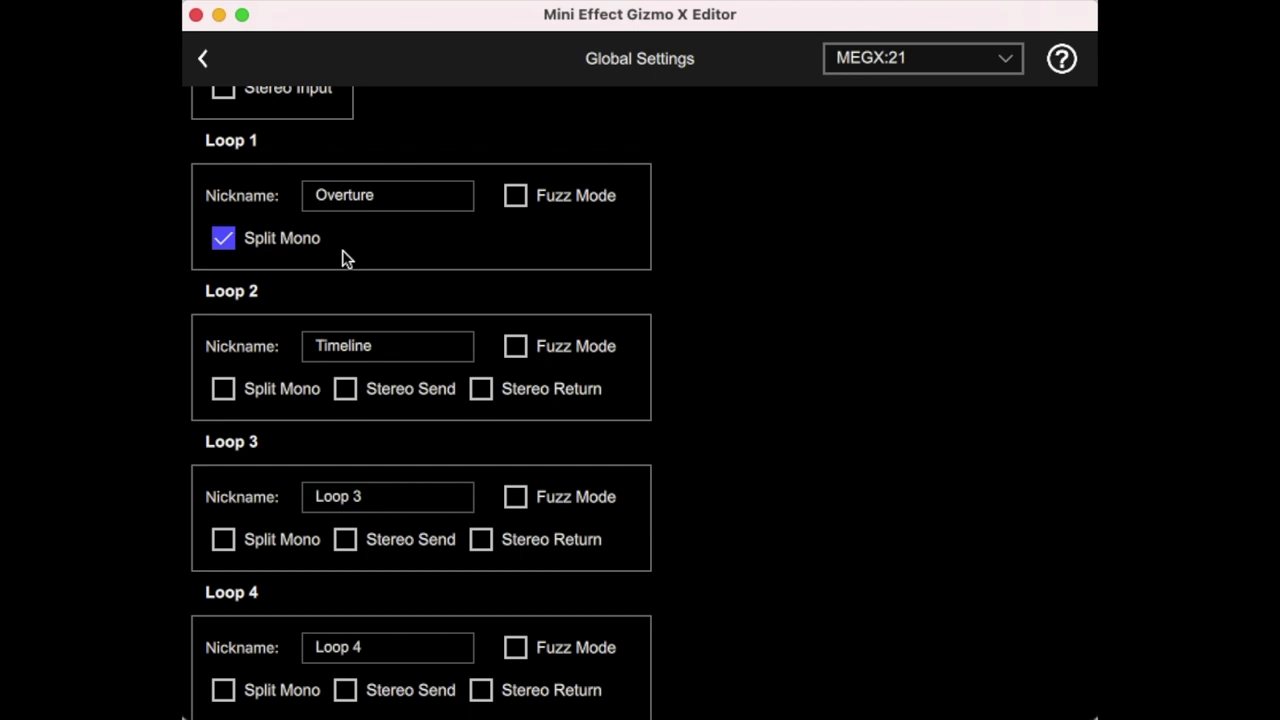
left_click(285, 250)
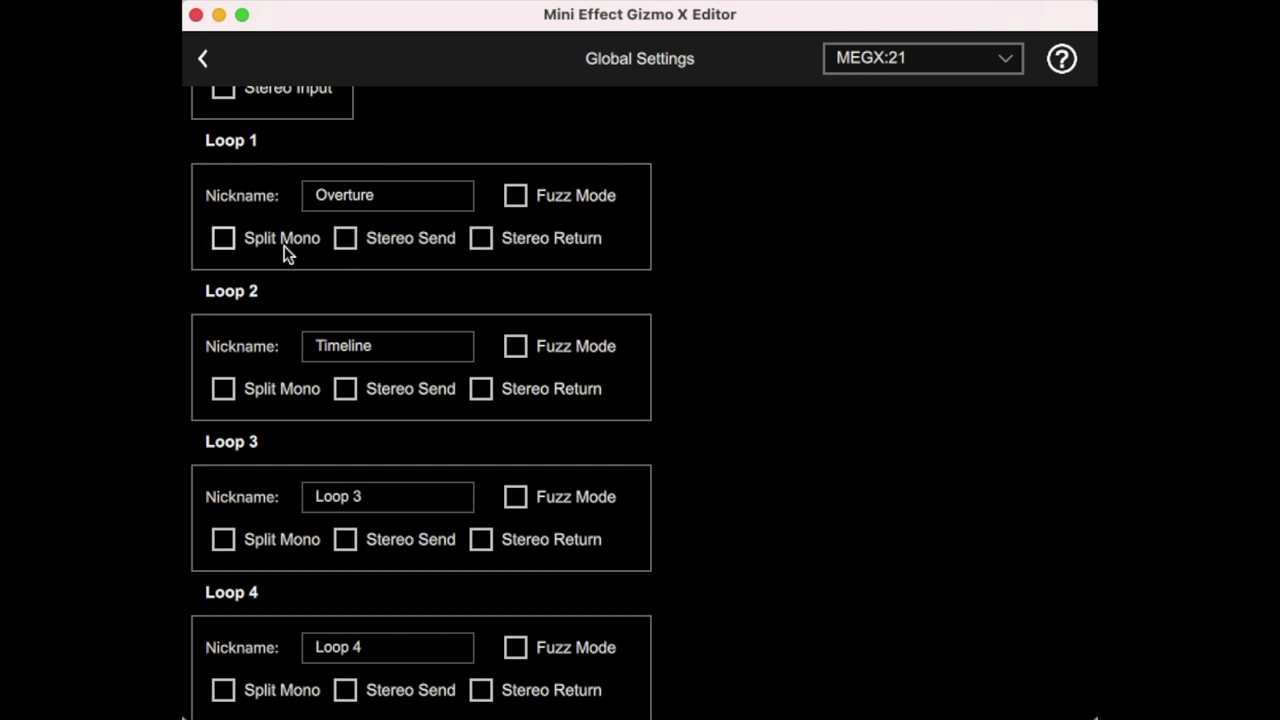
Step: Set Loop 3's nickname to "Fuzz Face" and enable its Fuzz Mode
scroll(286, 251, "up", 1)
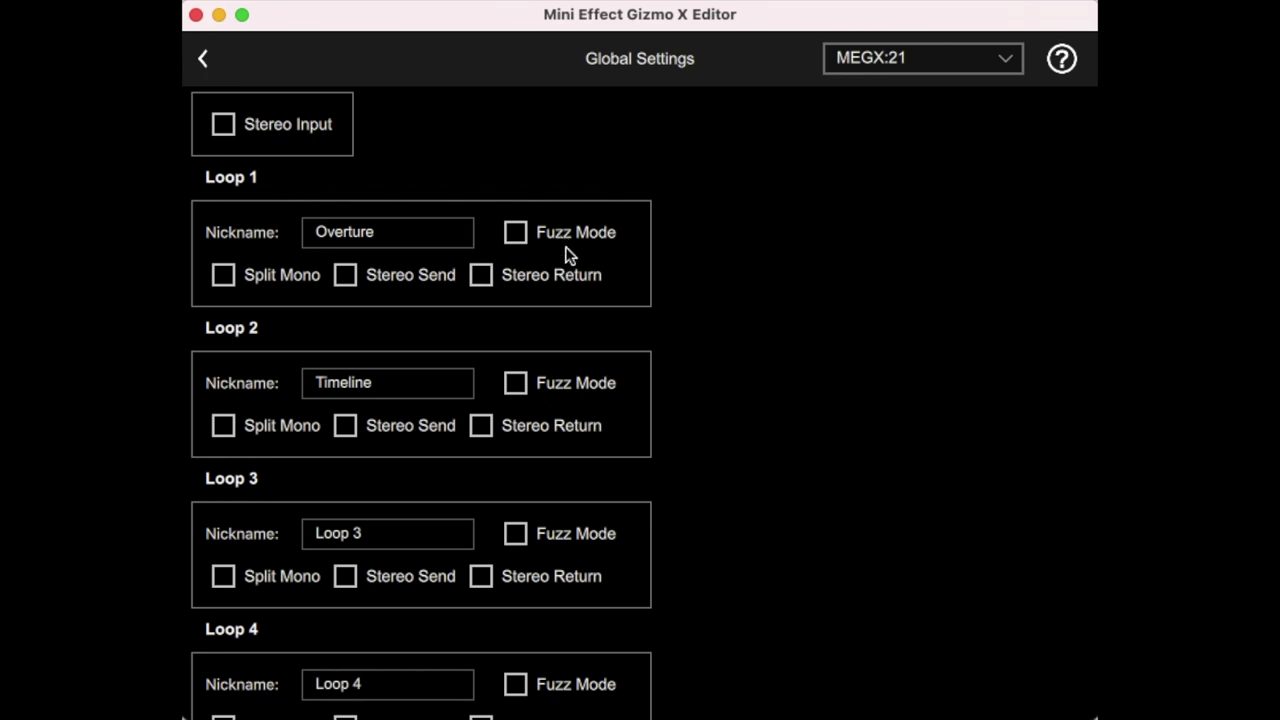
triple_click(418, 522)
type("Fuzz Face")
left_click(517, 540)
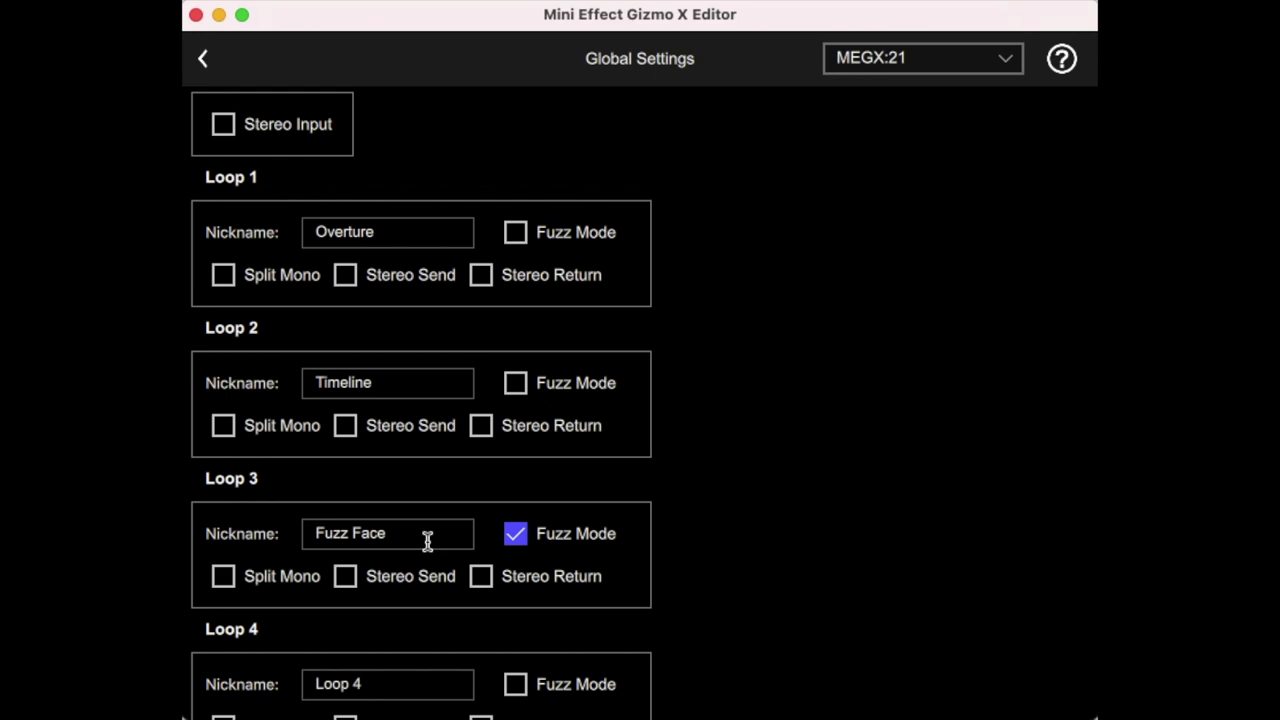
Step: Review the output and function switch settings and set the tuner mode to Guitar
scroll(427, 541, "down", 10)
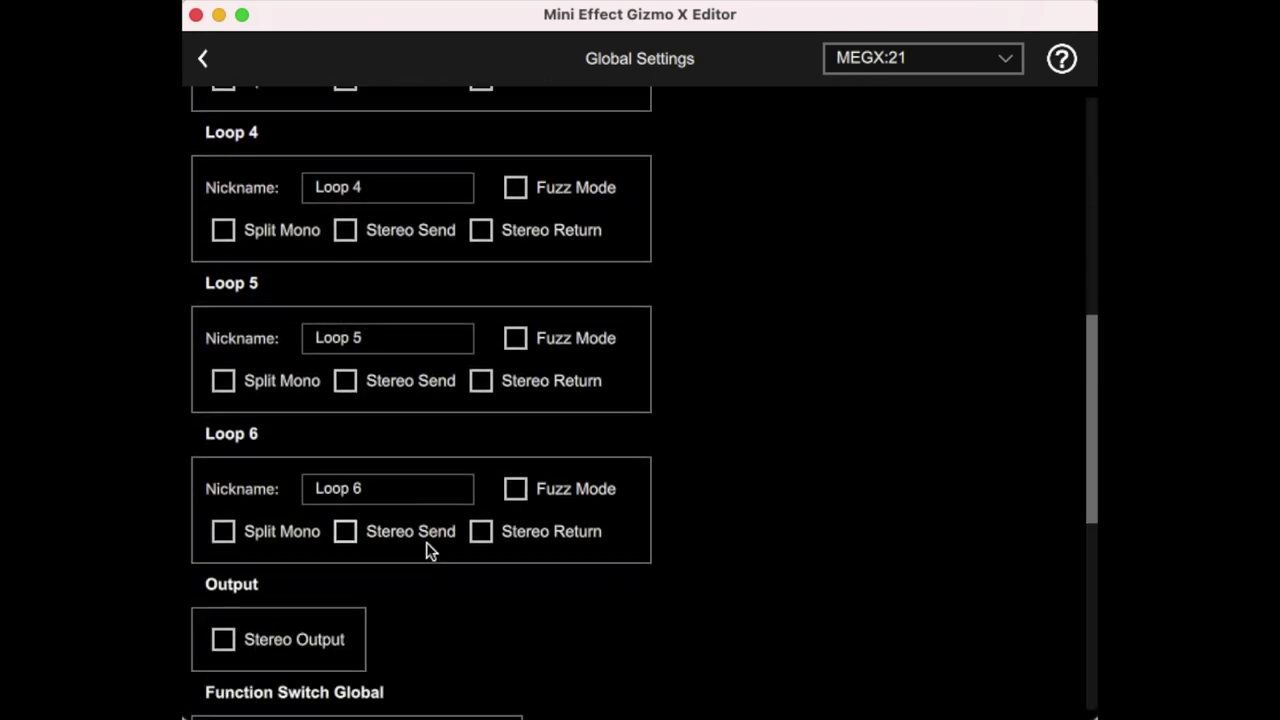
scroll(420, 568, "down", 2)
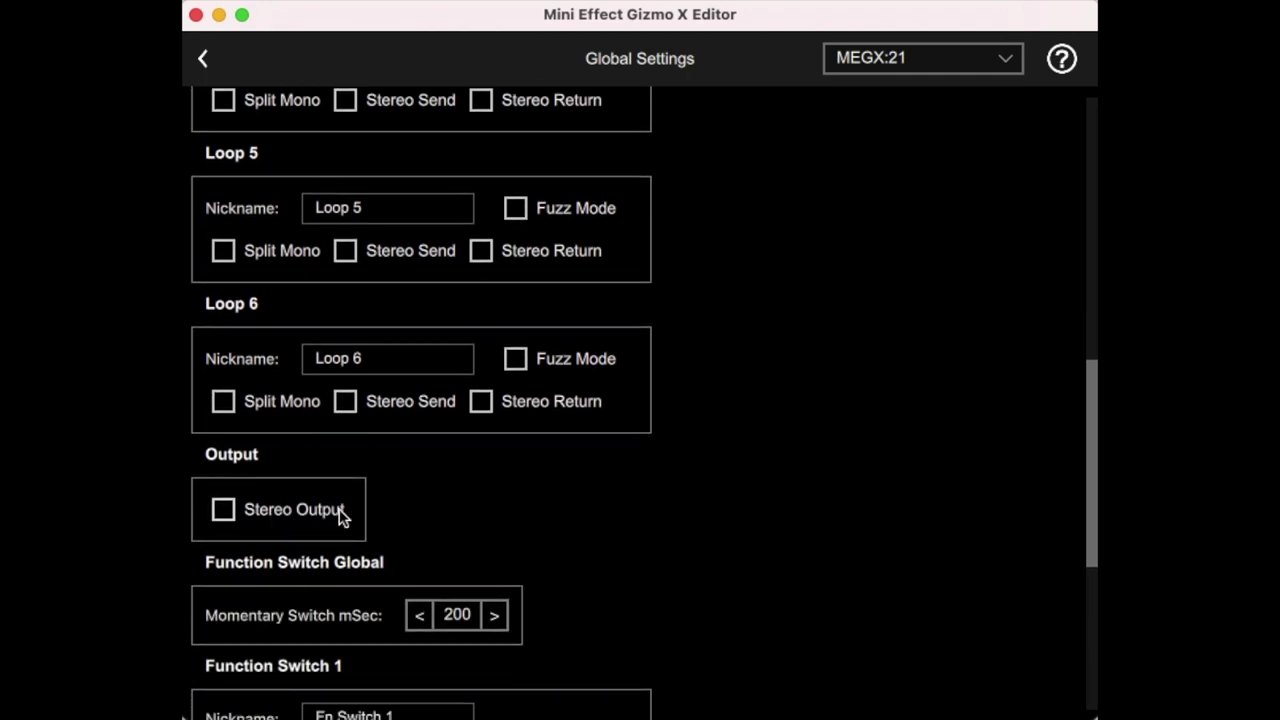
scroll(432, 507, "down", 2)
scroll(432, 507, "down", 6)
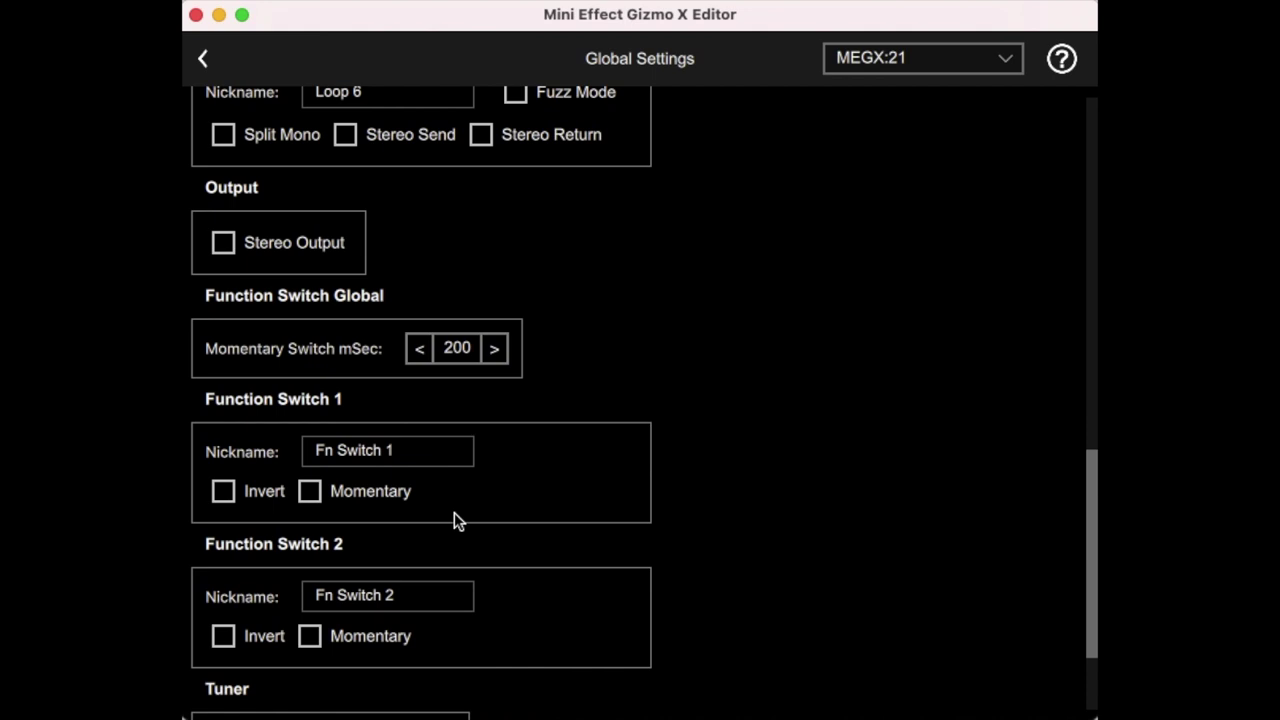
scroll(466, 517, "up", 1)
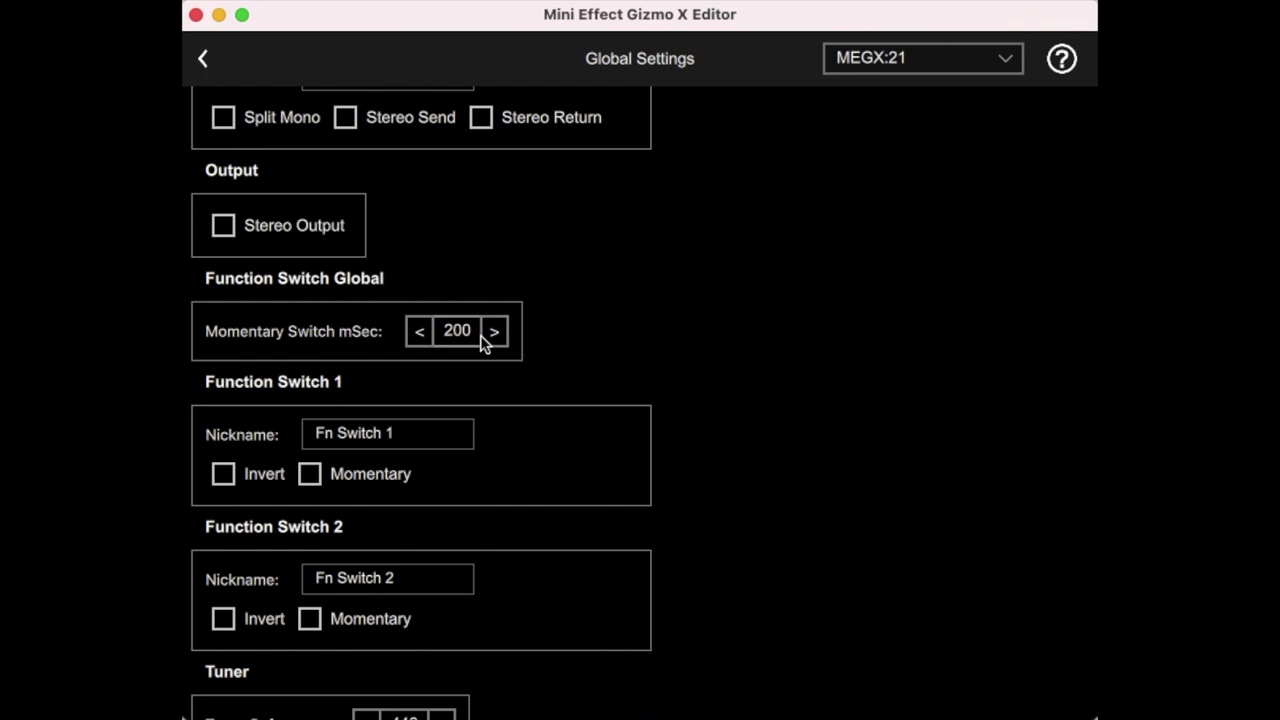
scroll(562, 320, "down", 3)
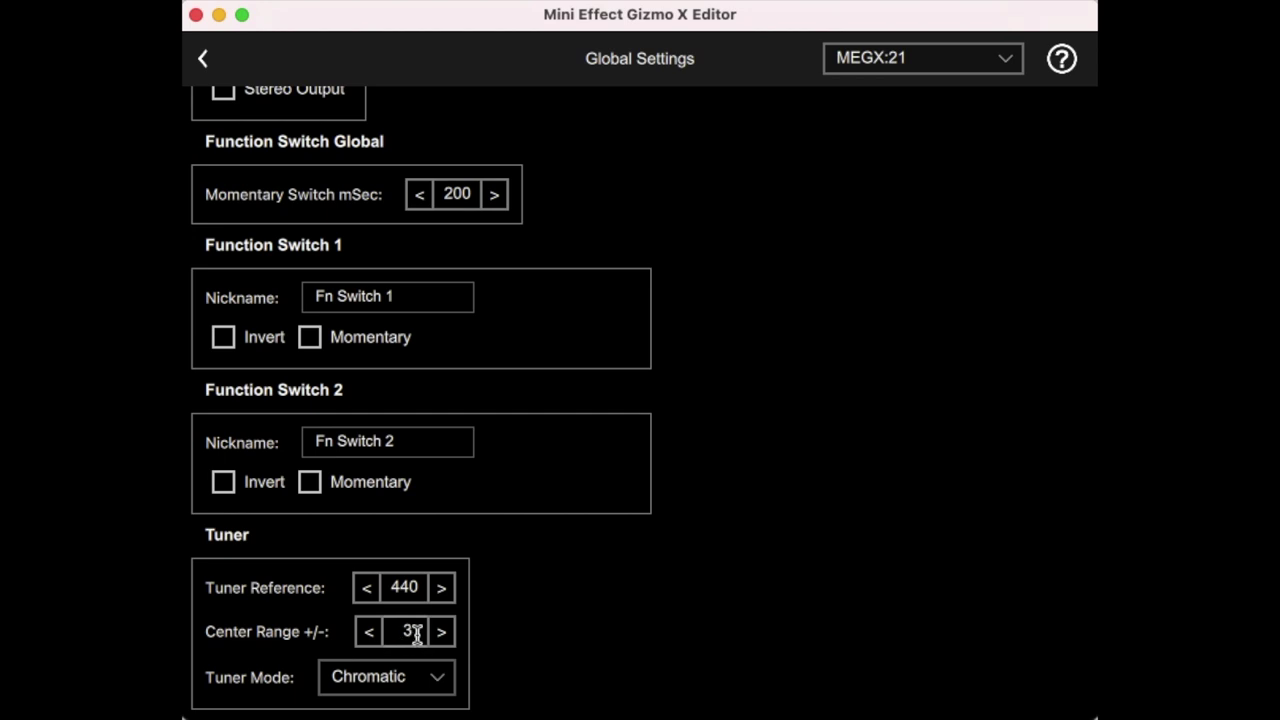
left_click(415, 679)
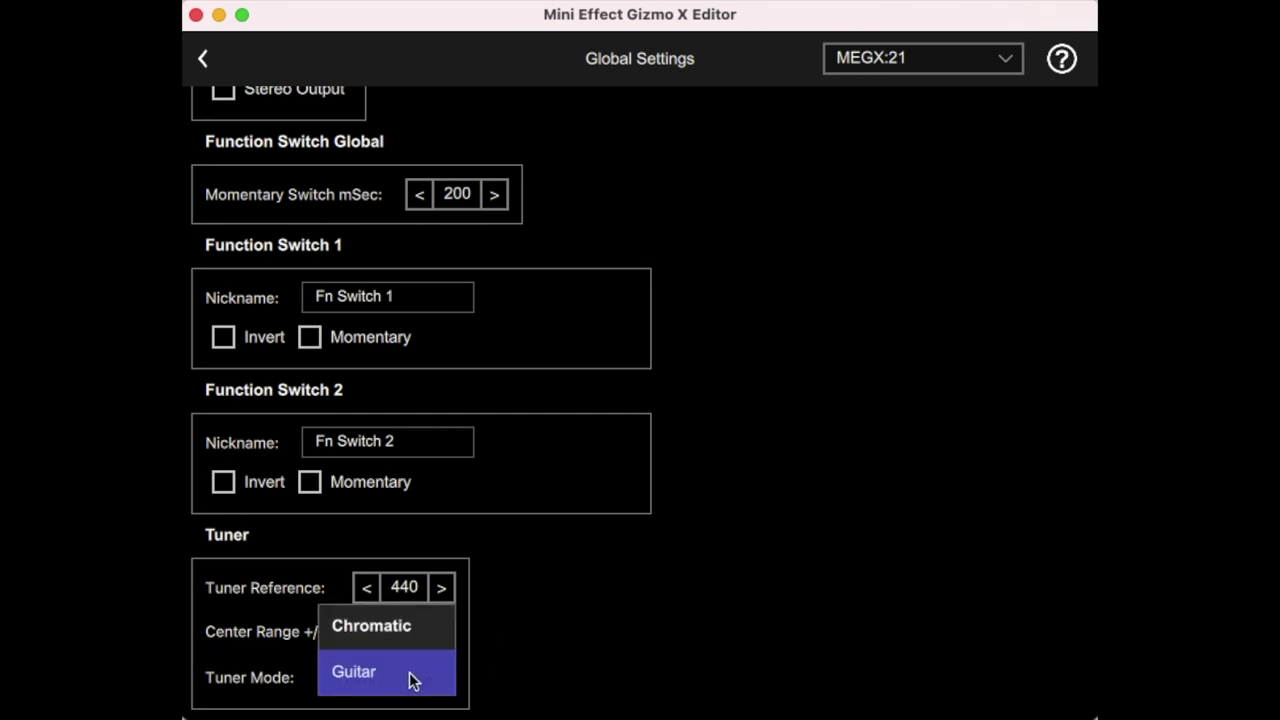
left_click(410, 674)
Step: Try raising and lowering the guitar tuner's capo value
scroll(525, 603, "down", 5)
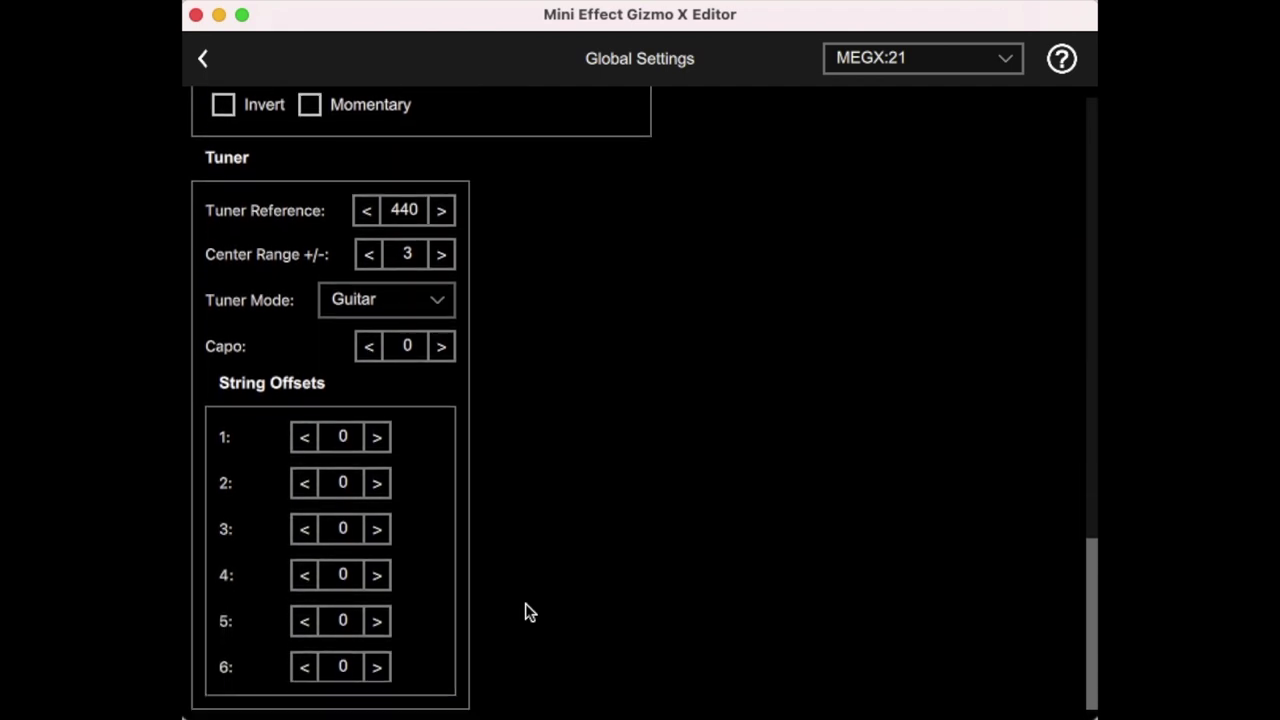
left_click(368, 352)
left_click(368, 352)
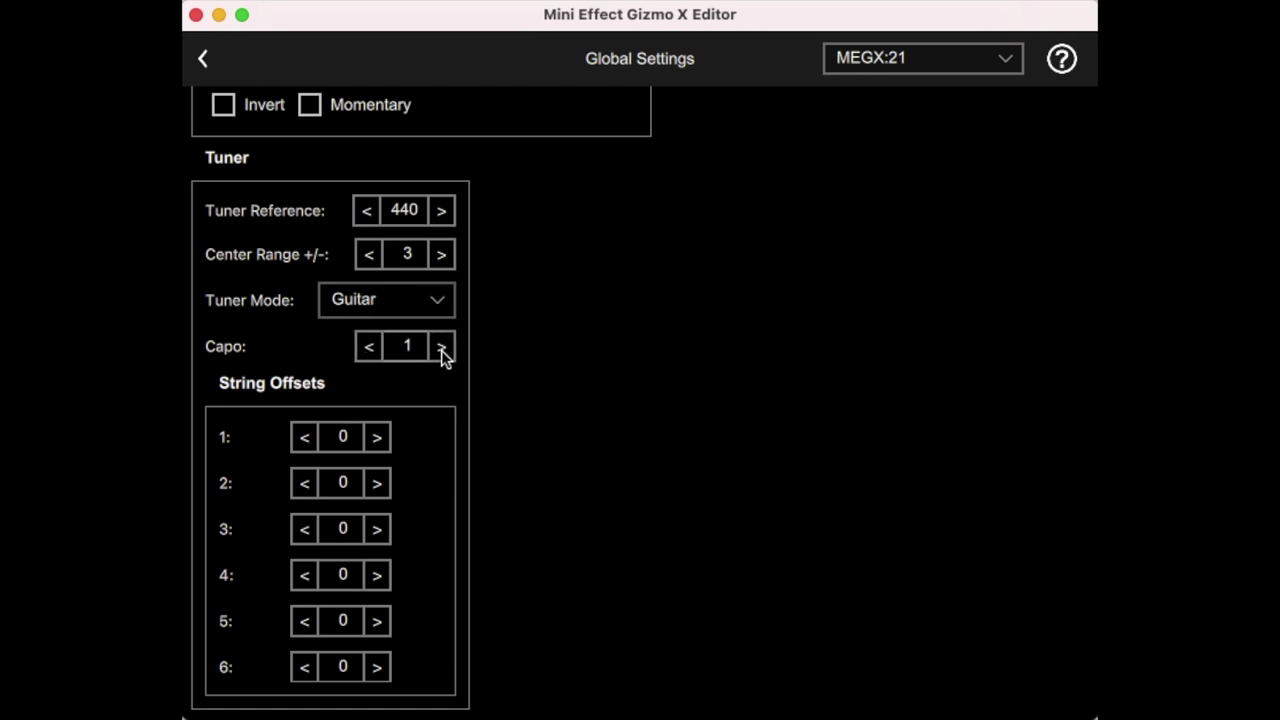
left_click(441, 350)
left_click(367, 350)
left_click(367, 350)
Step: Try raising and lowering the tuner's offset for string 1
left_click(378, 440)
left_click(378, 440)
left_click(304, 440)
left_click(304, 440)
left_click(304, 440)
left_click(304, 440)
left_click(376, 440)
Step: Leave the global settings and set Buffer to Off in the global defaults
left_click(205, 60)
left_click(205, 62)
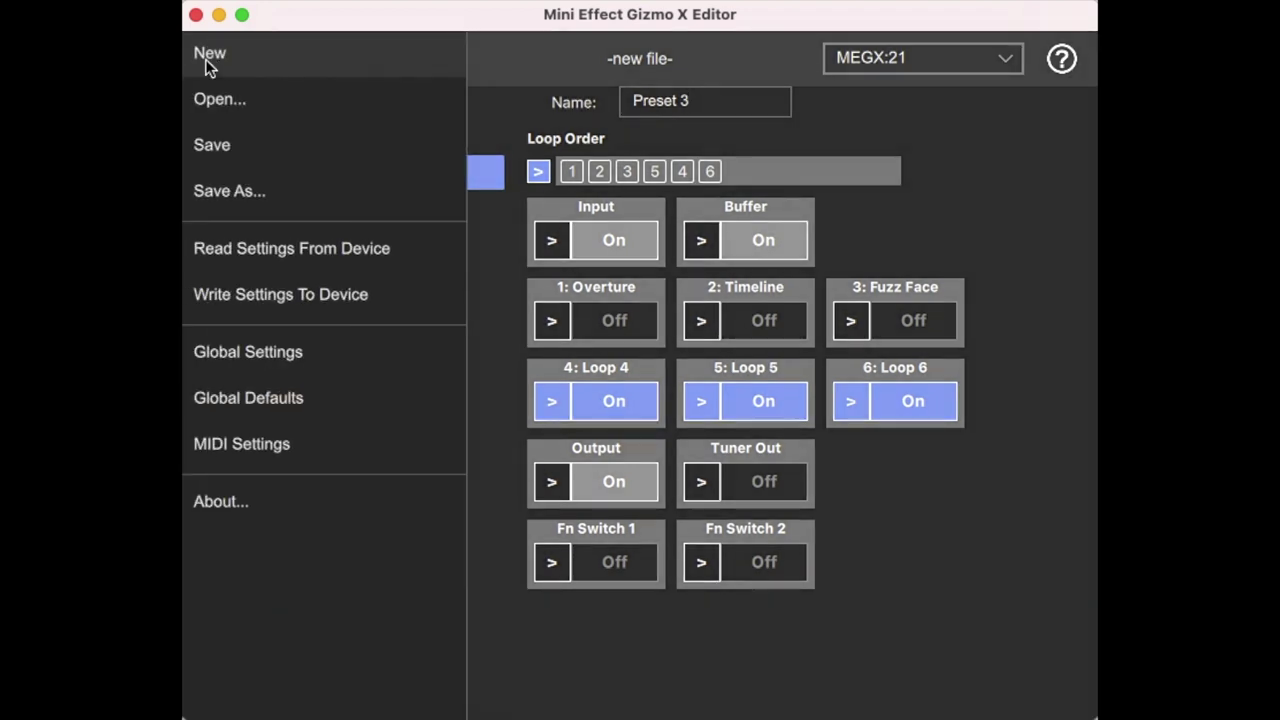
left_click(288, 400)
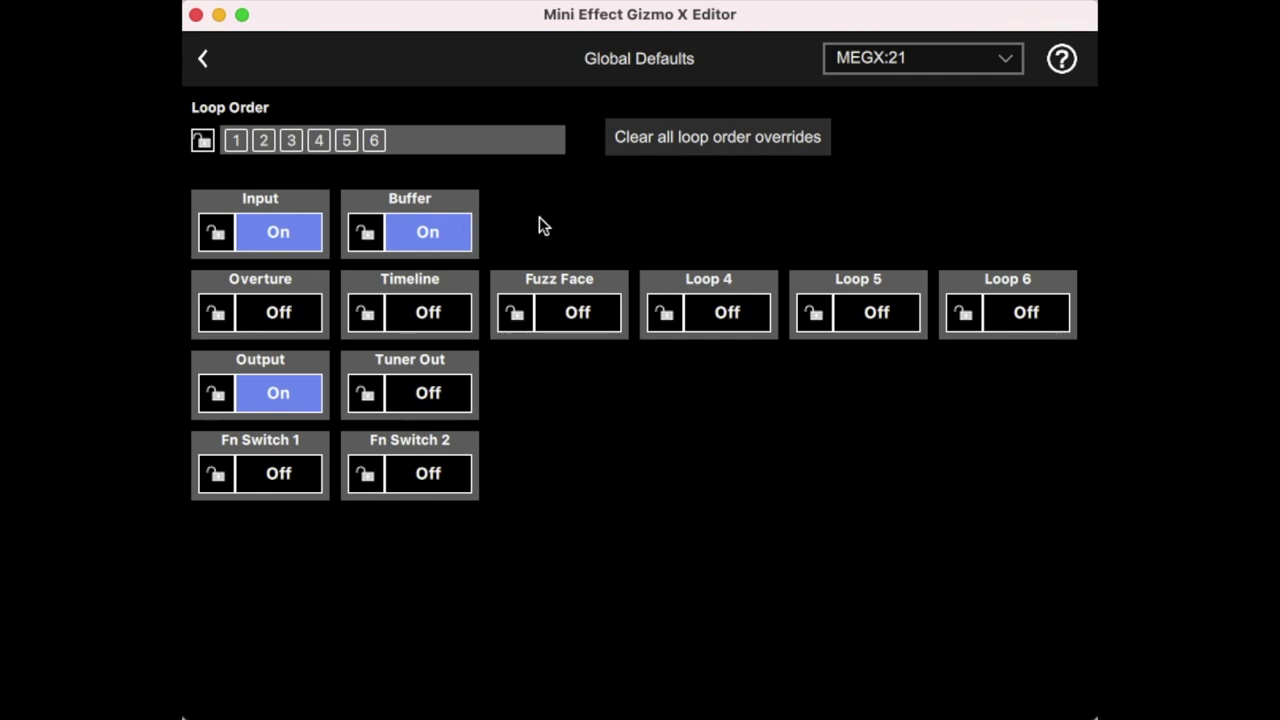
left_click(457, 238)
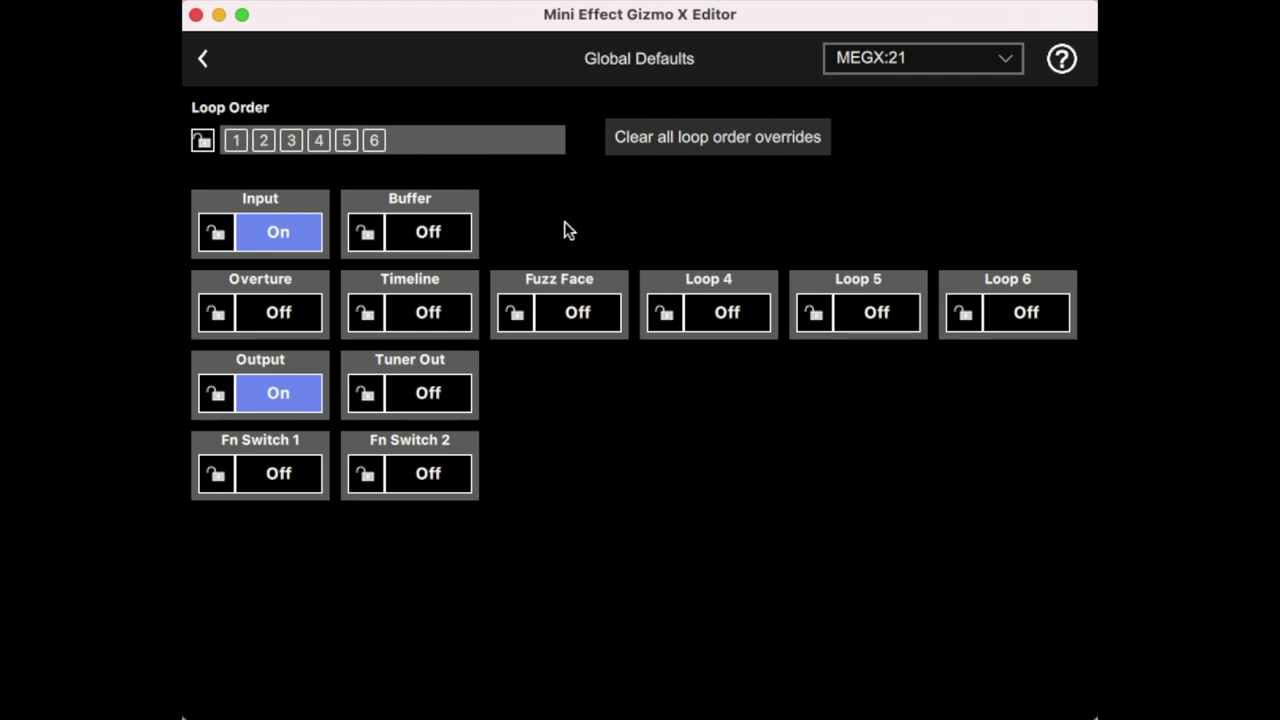
Step: Check how the Buffer default is applied in Preset 6 and Preset 9
left_click(204, 60)
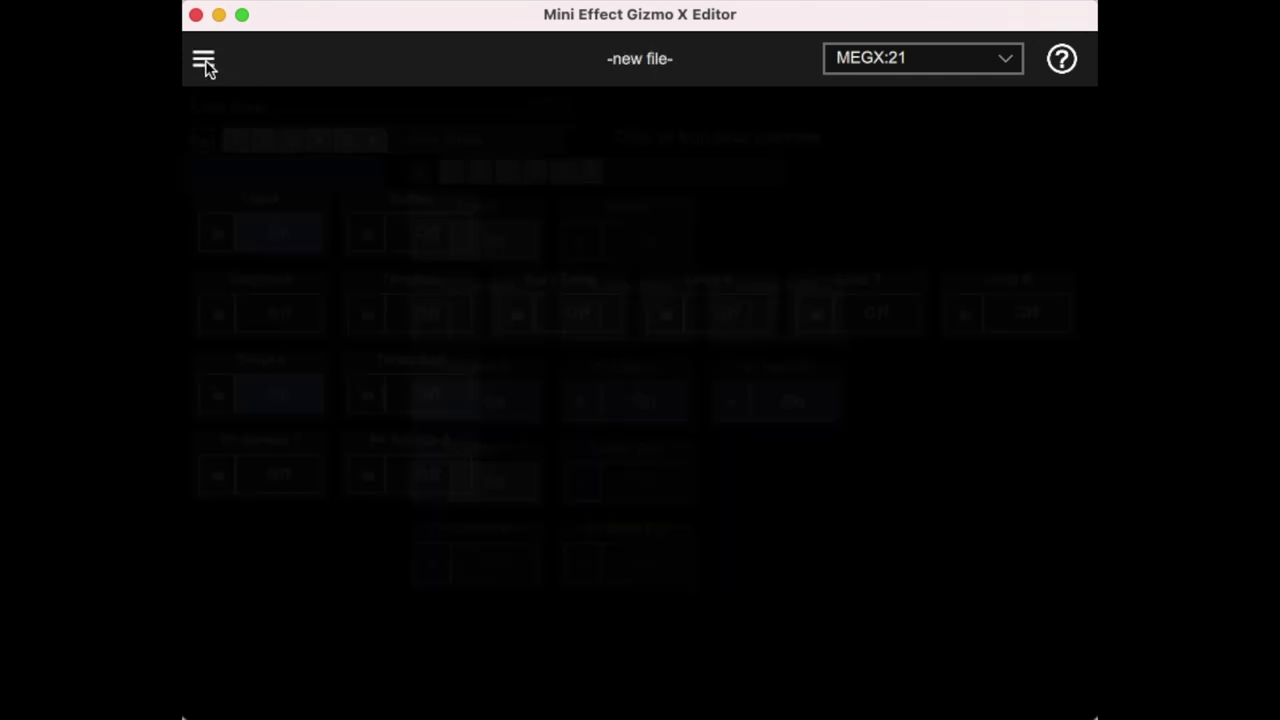
left_click(284, 274)
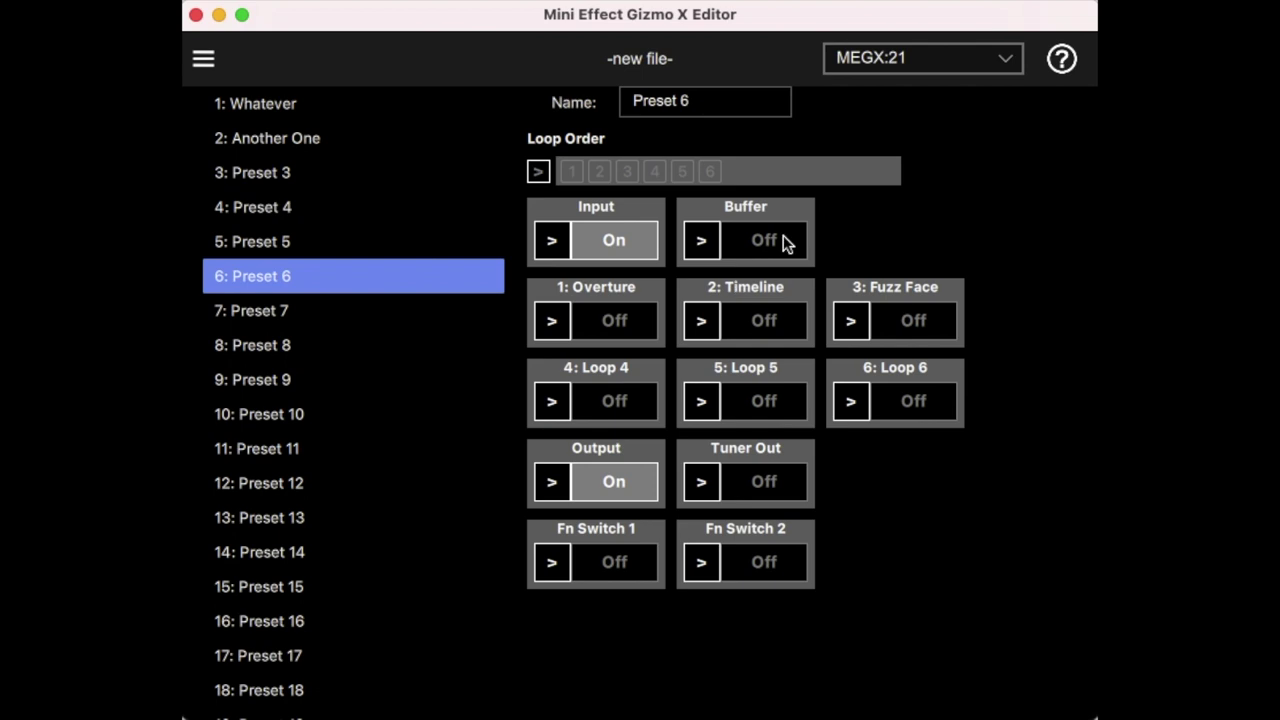
left_click(306, 388)
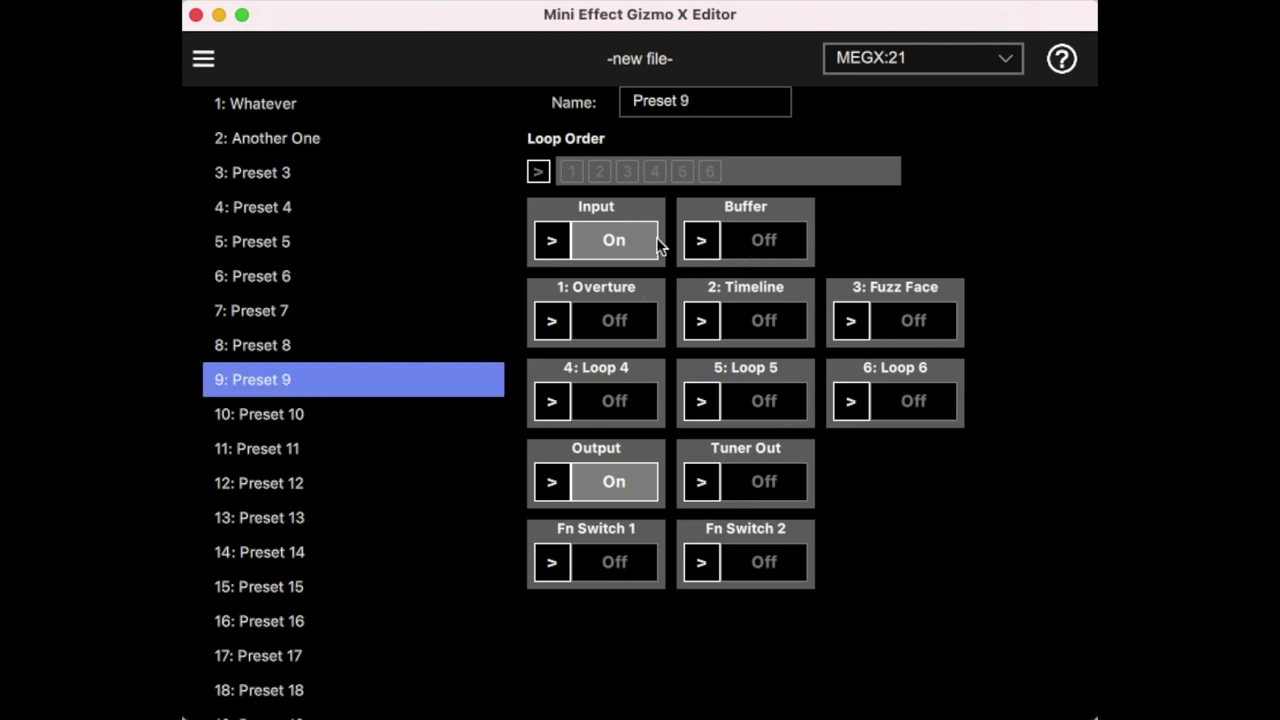
Step: In the global defaults, set Buffer to On and lock the Input, Output and Buffer settings
left_click(207, 64)
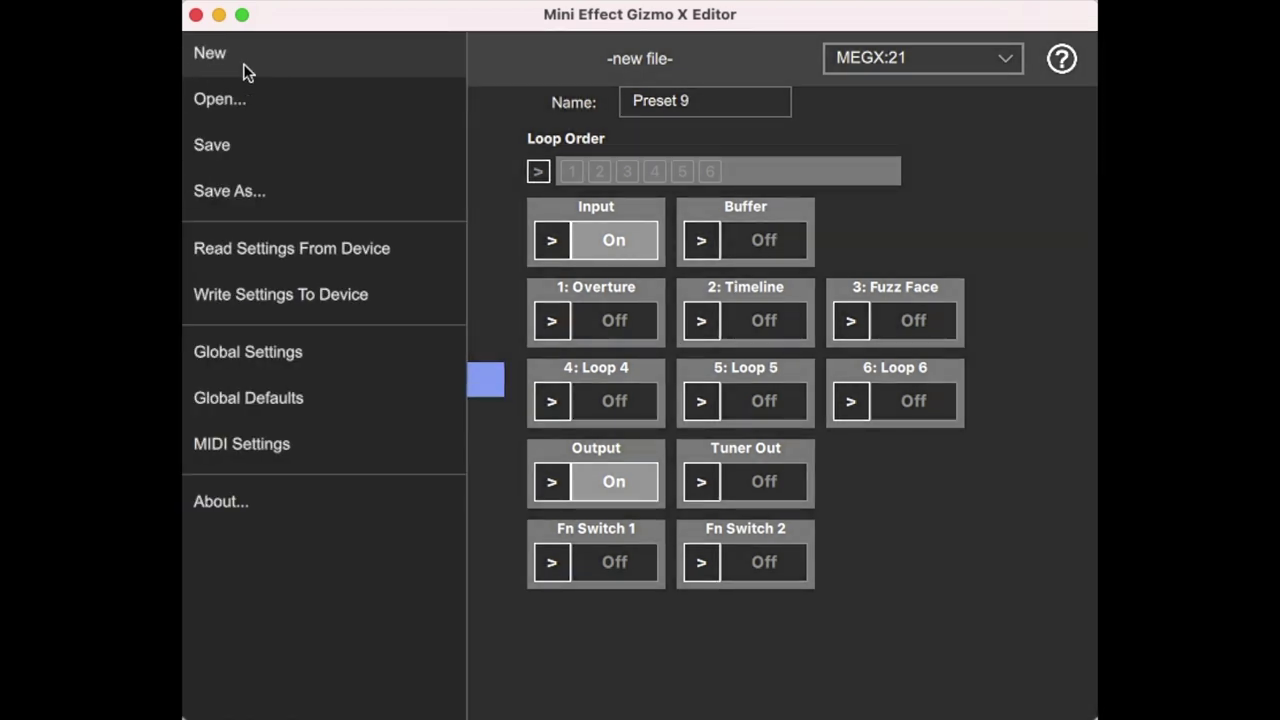
left_click(296, 395)
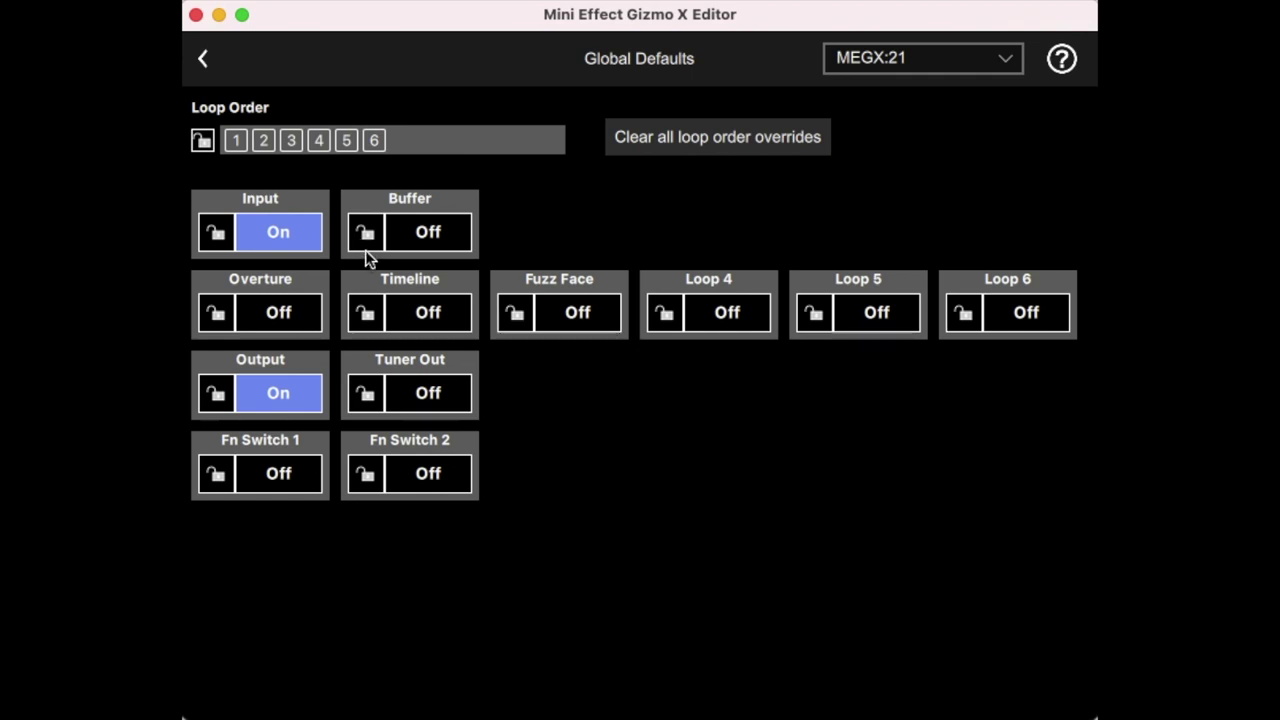
left_click(428, 234)
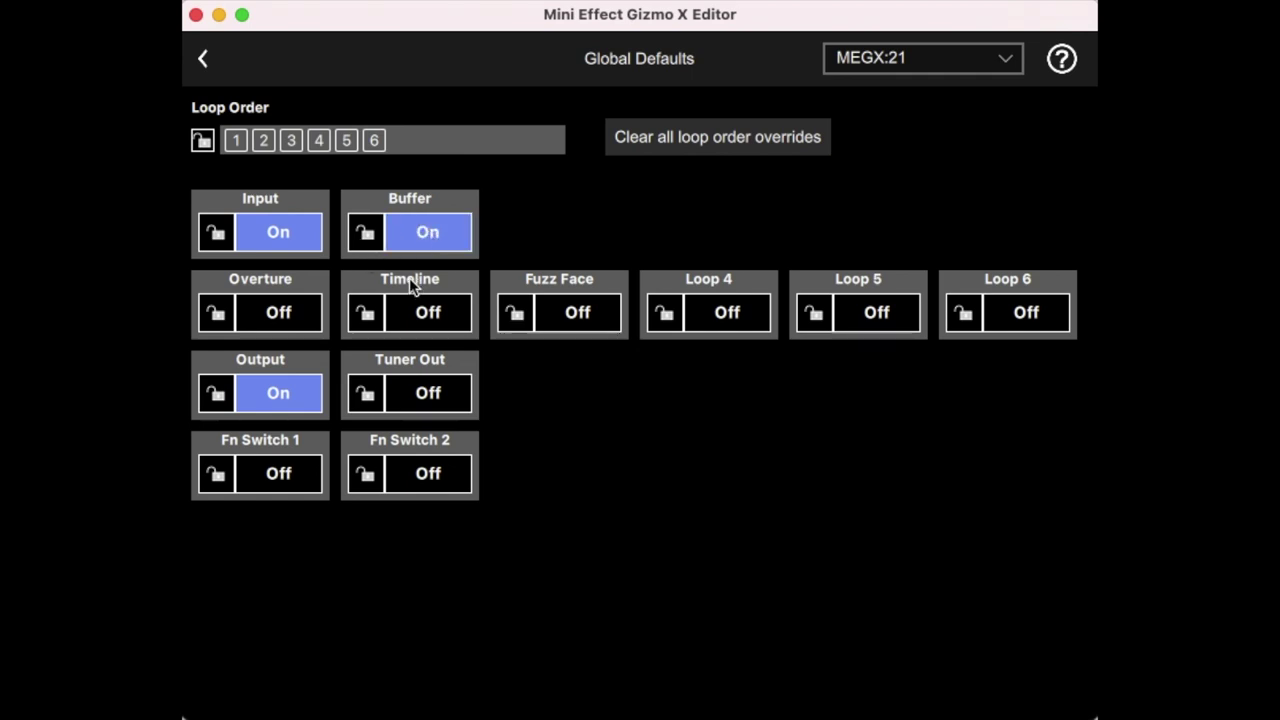
left_click(218, 236)
left_click(220, 394)
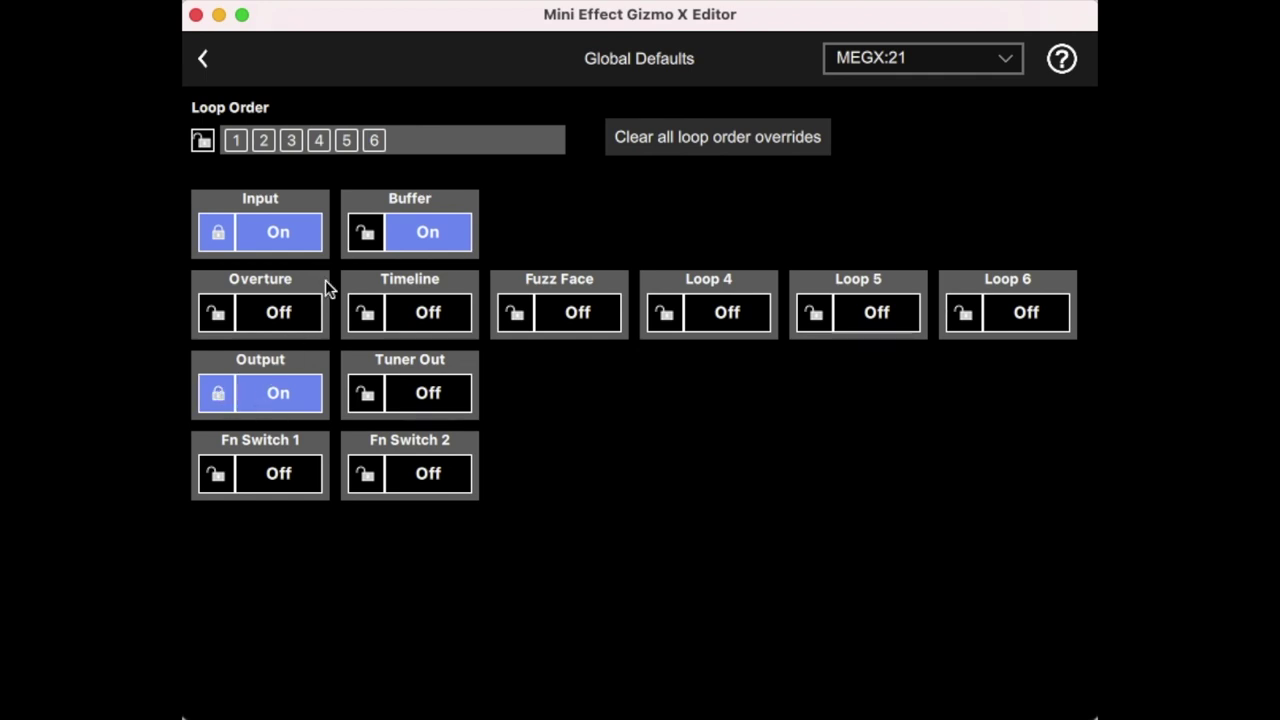
left_click(366, 234)
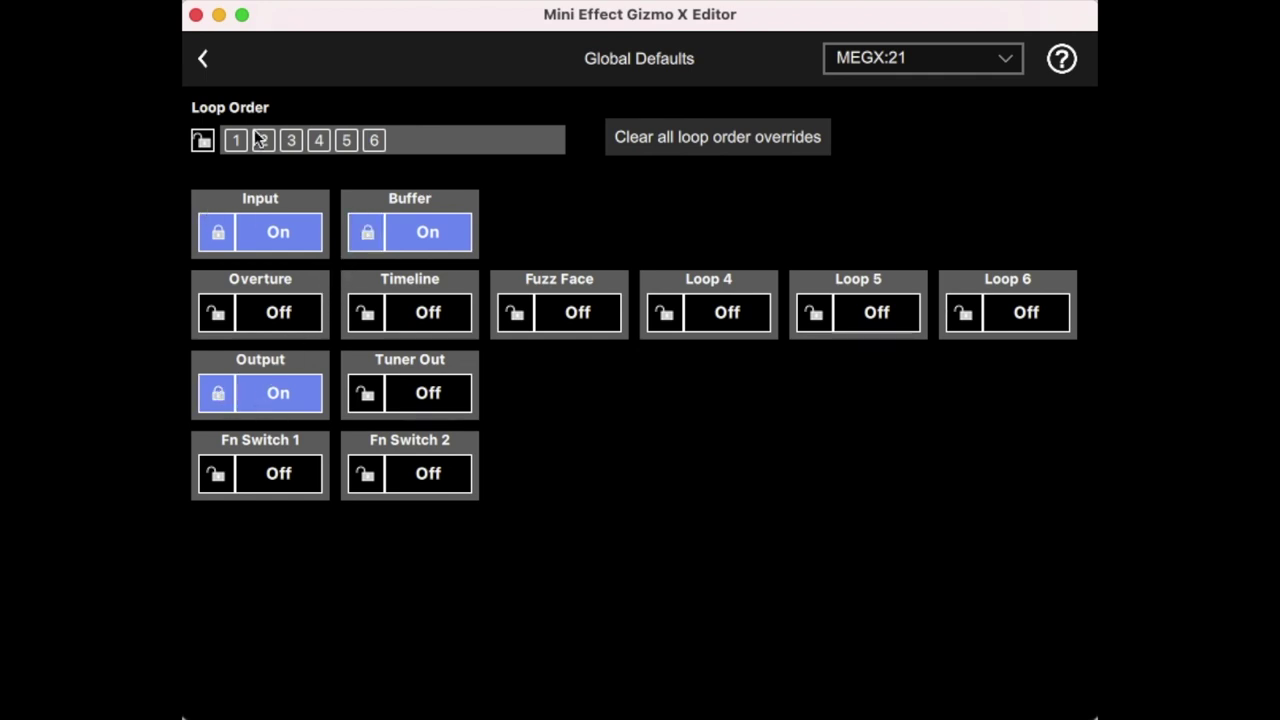
Step: Return to the presets and check the locked Input, Buffer and Output settings in the "Whatever" preset
left_click(206, 62)
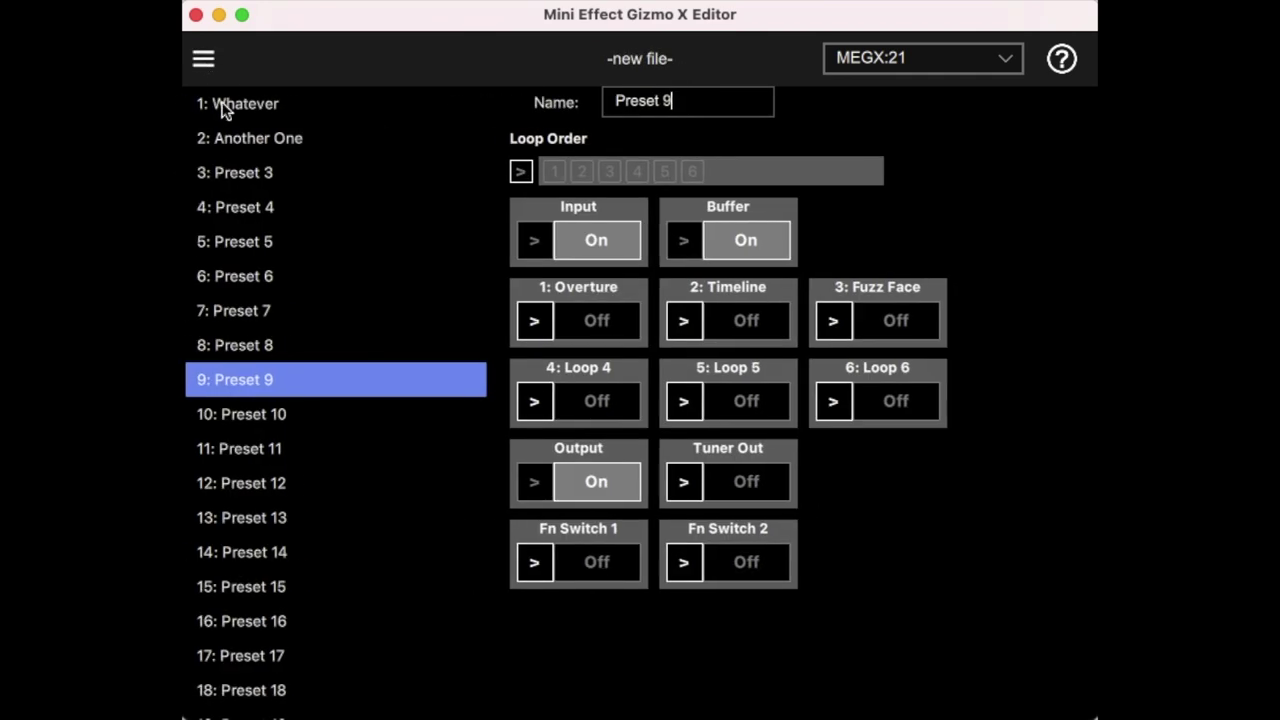
left_click(299, 112)
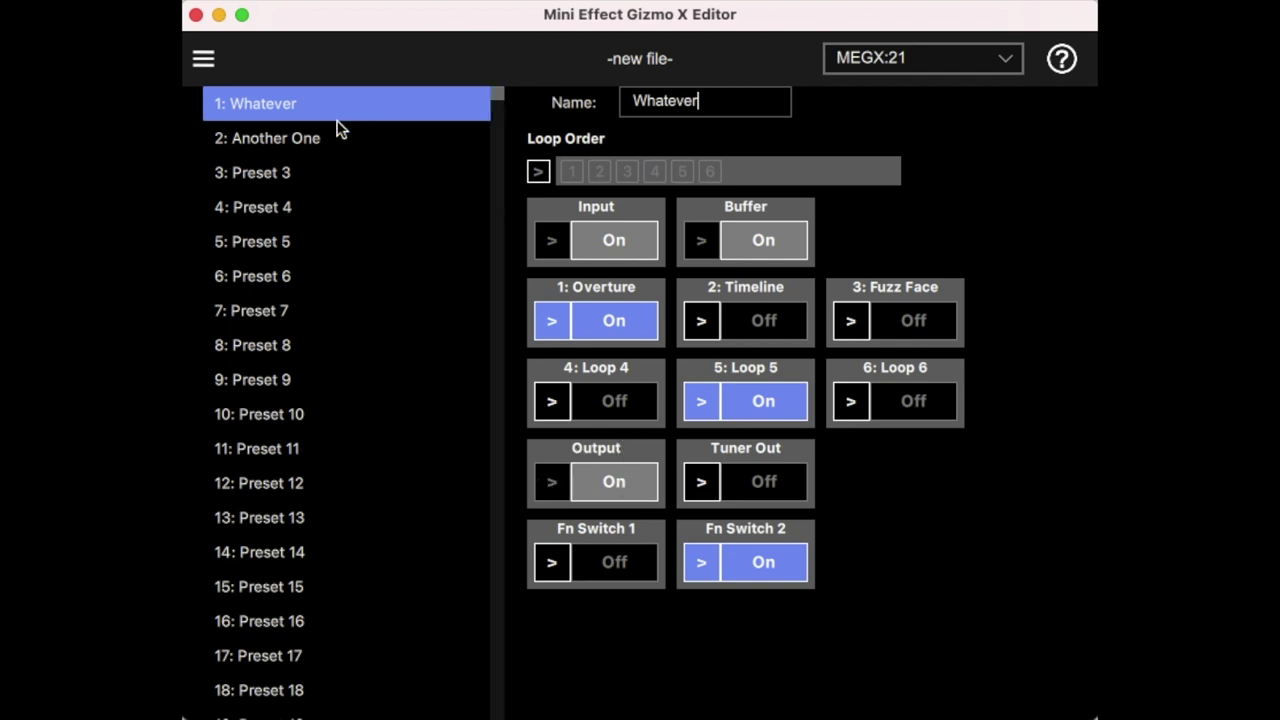
left_click(207, 64)
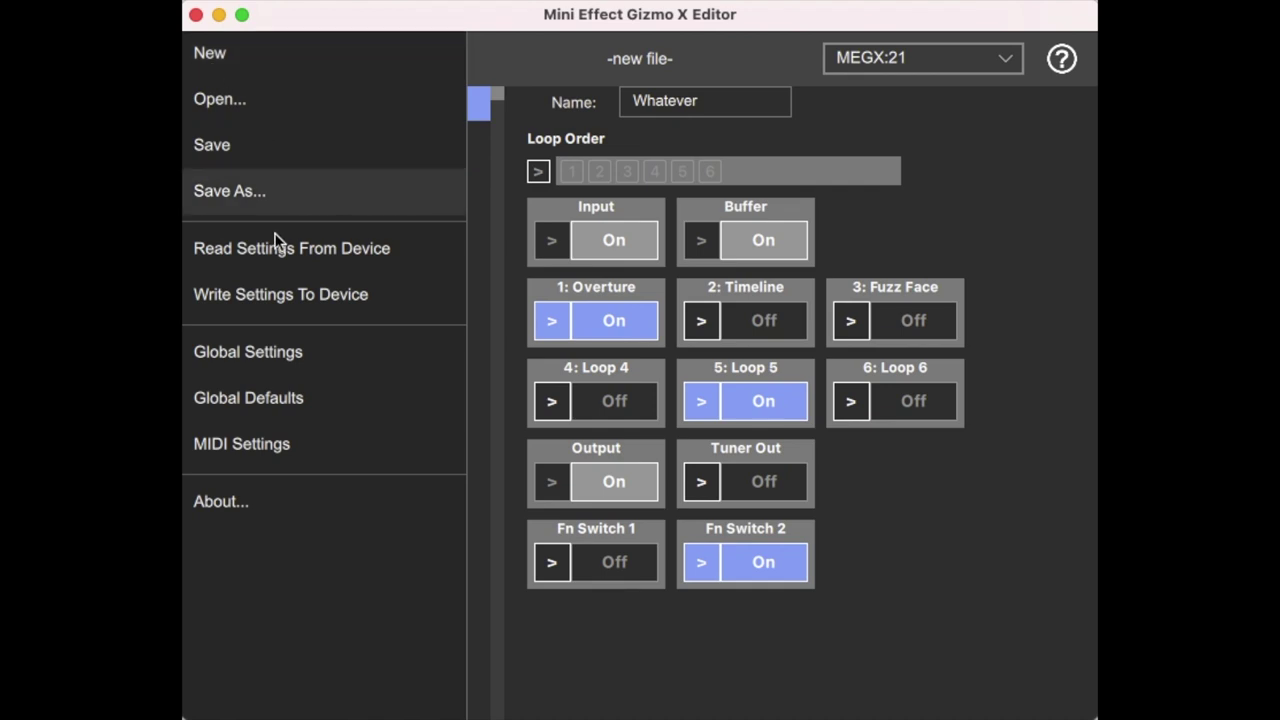
Step: Review the global defaults and check the loop settings in the "Another One" preset and Presets 4 to 8
left_click(280, 397)
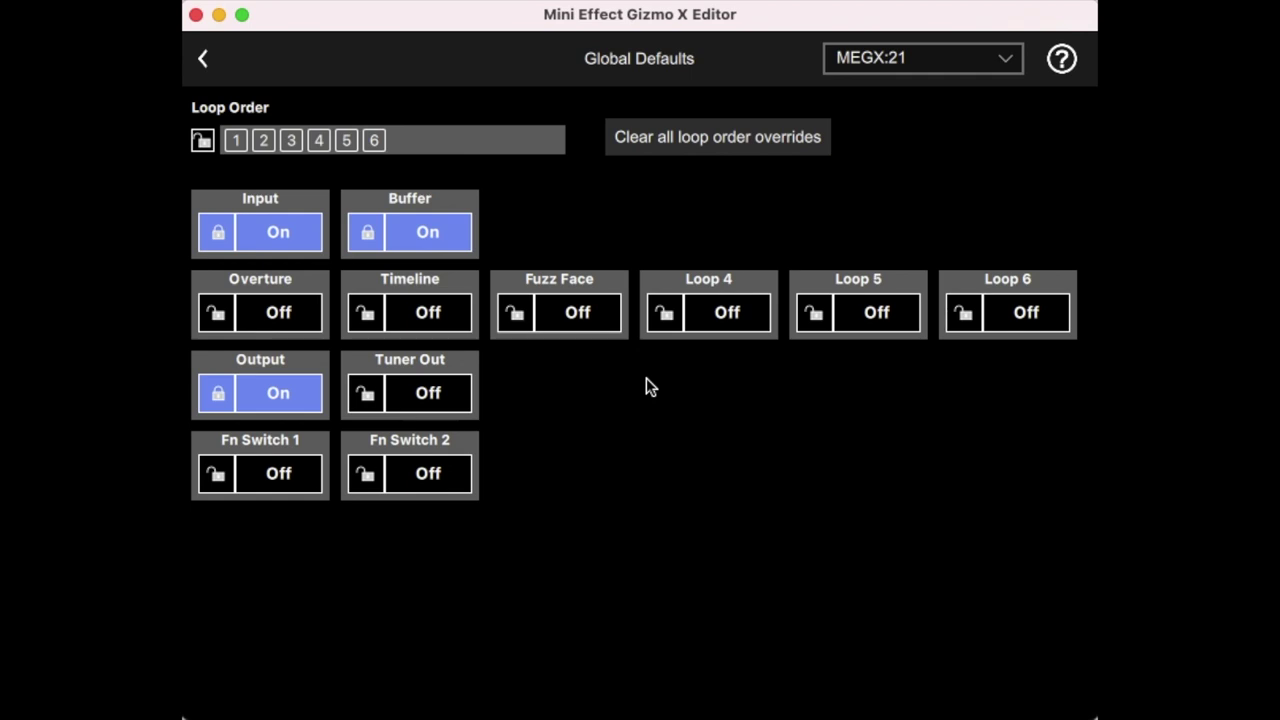
left_click(206, 60)
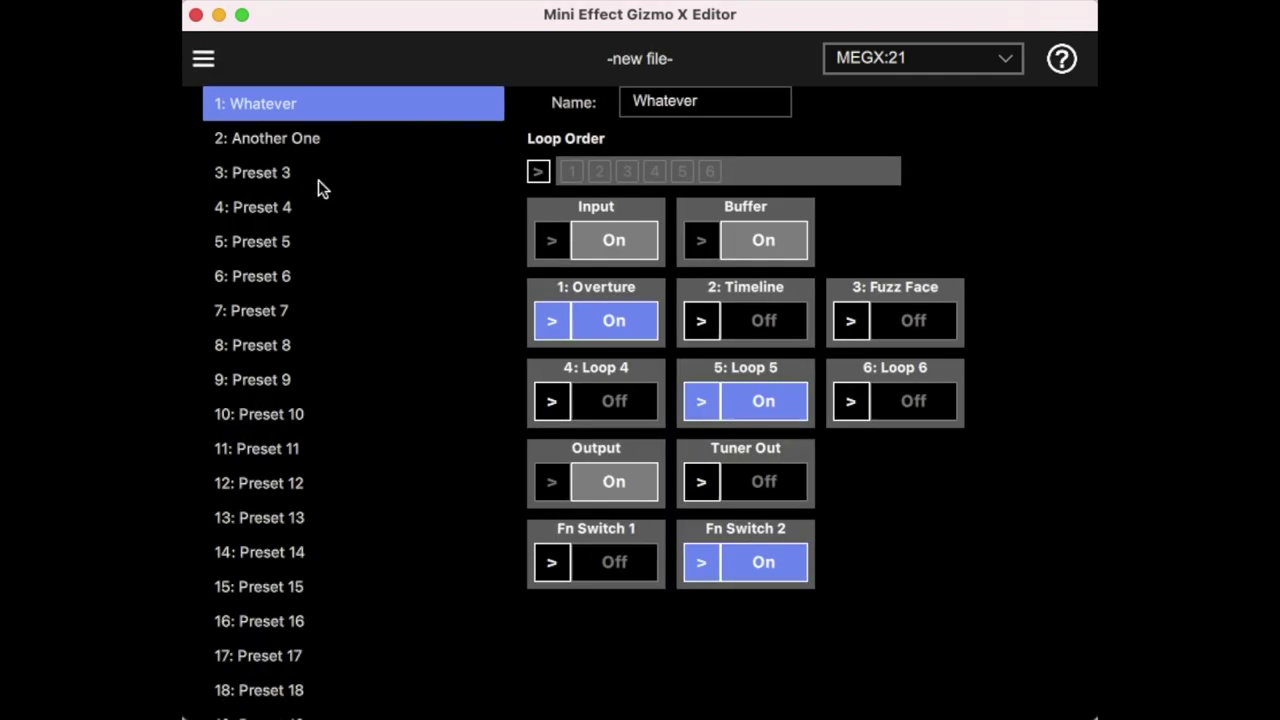
left_click(334, 139)
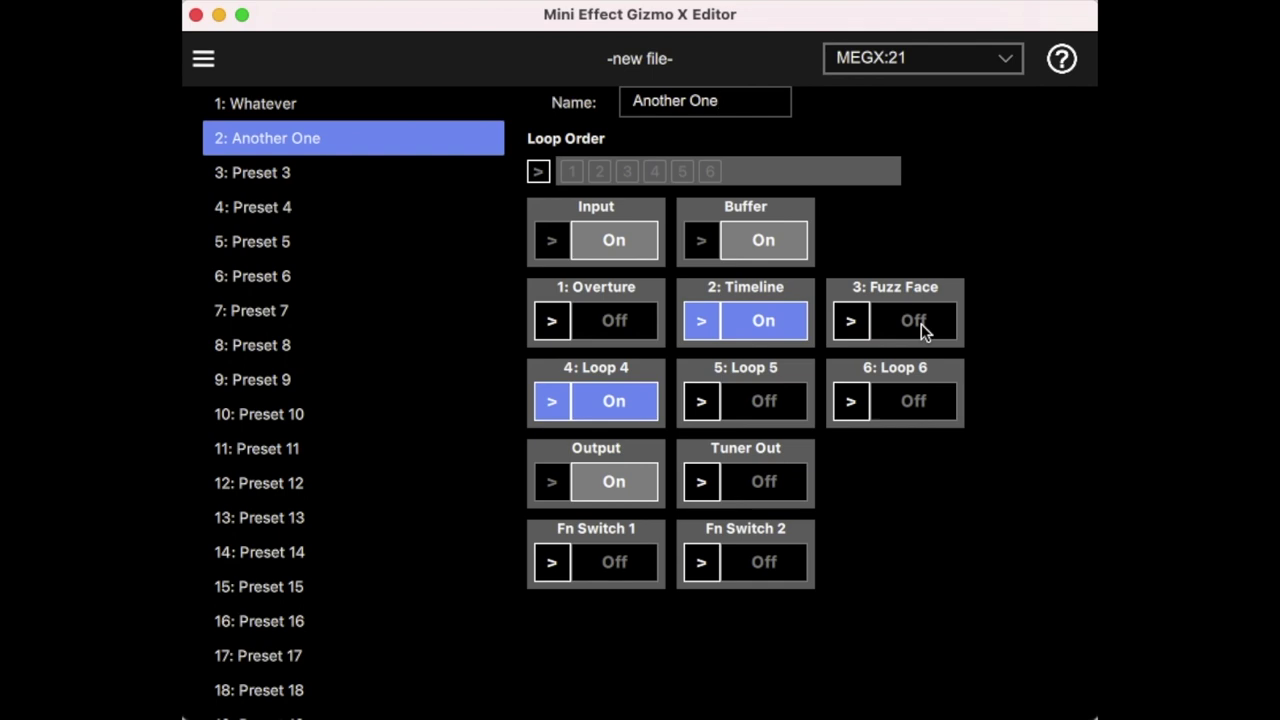
left_click(348, 310)
left_click(316, 350)
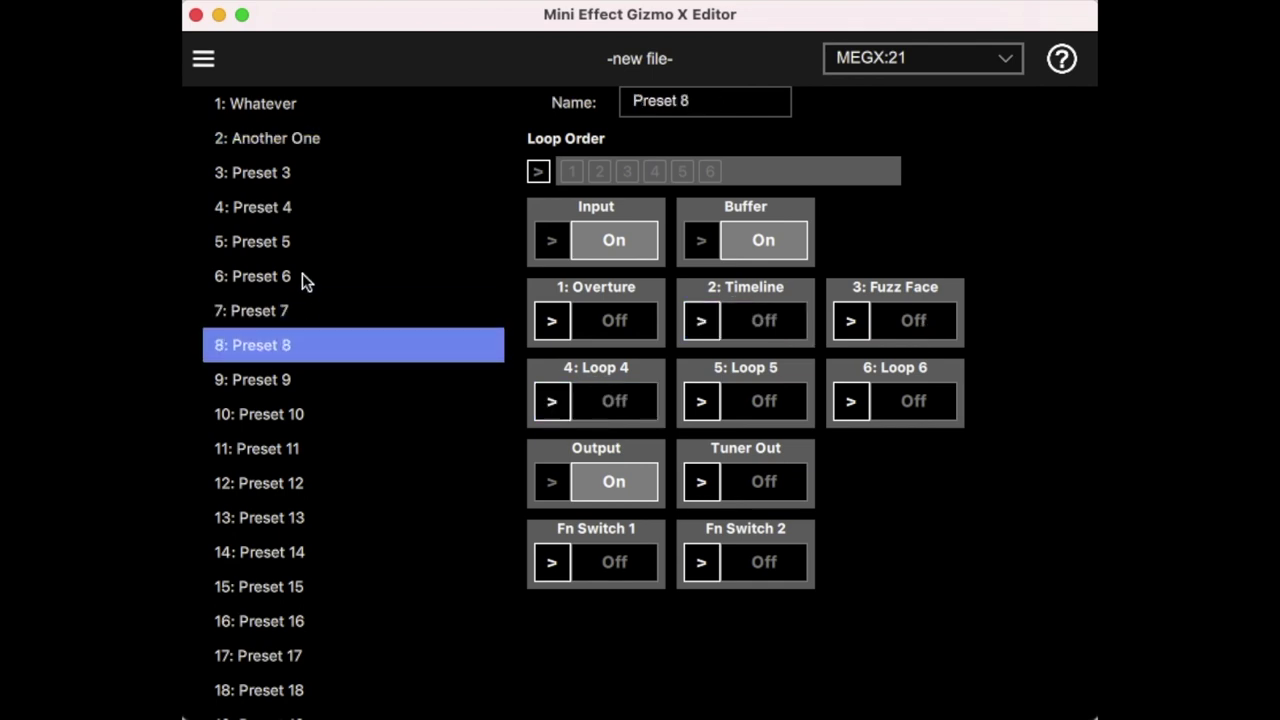
left_click(302, 277)
left_click(303, 243)
left_click(298, 205)
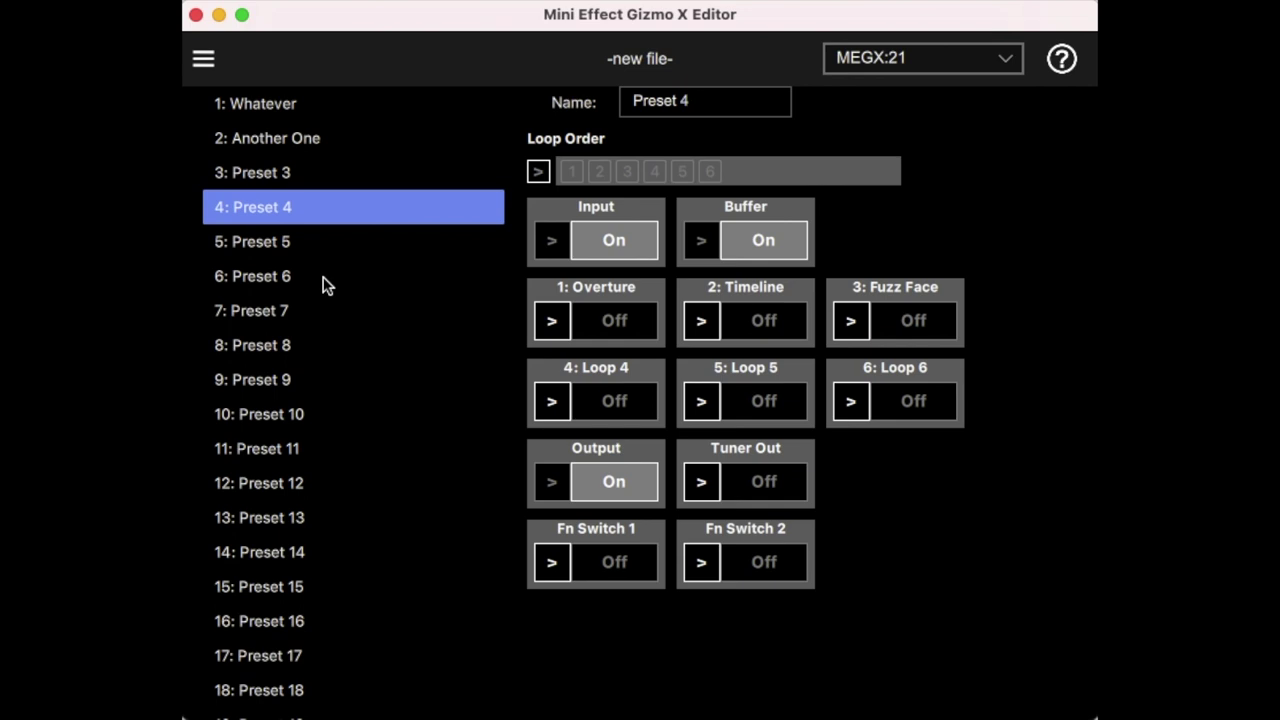
Step: In the global defaults, clear all preset overrides for the Fuzz Face loop
left_click(205, 63)
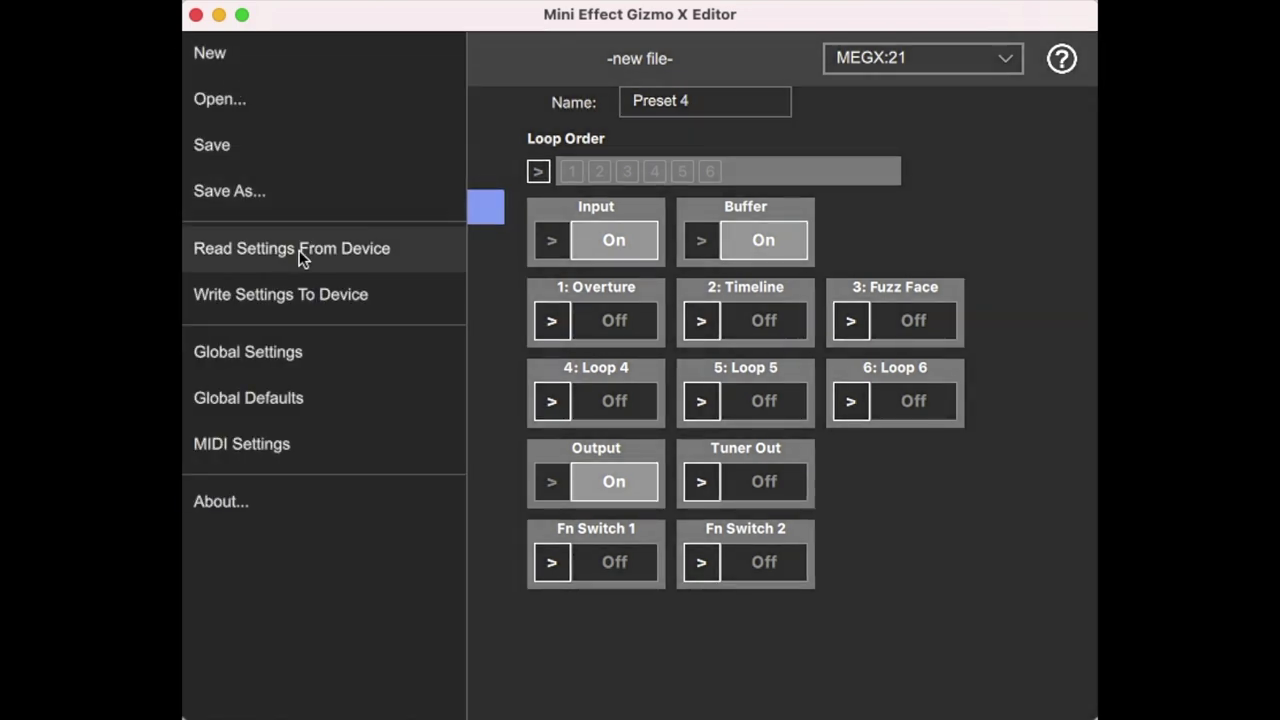
left_click(302, 406)
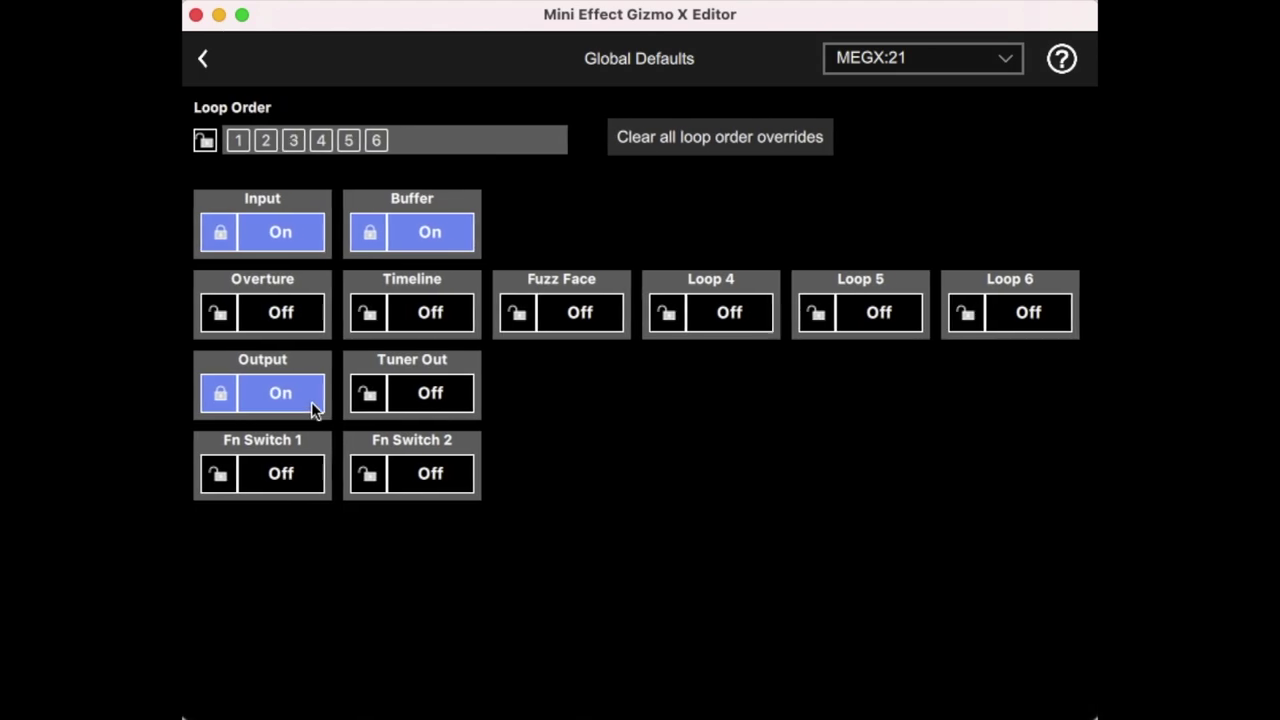
right_click(589, 319)
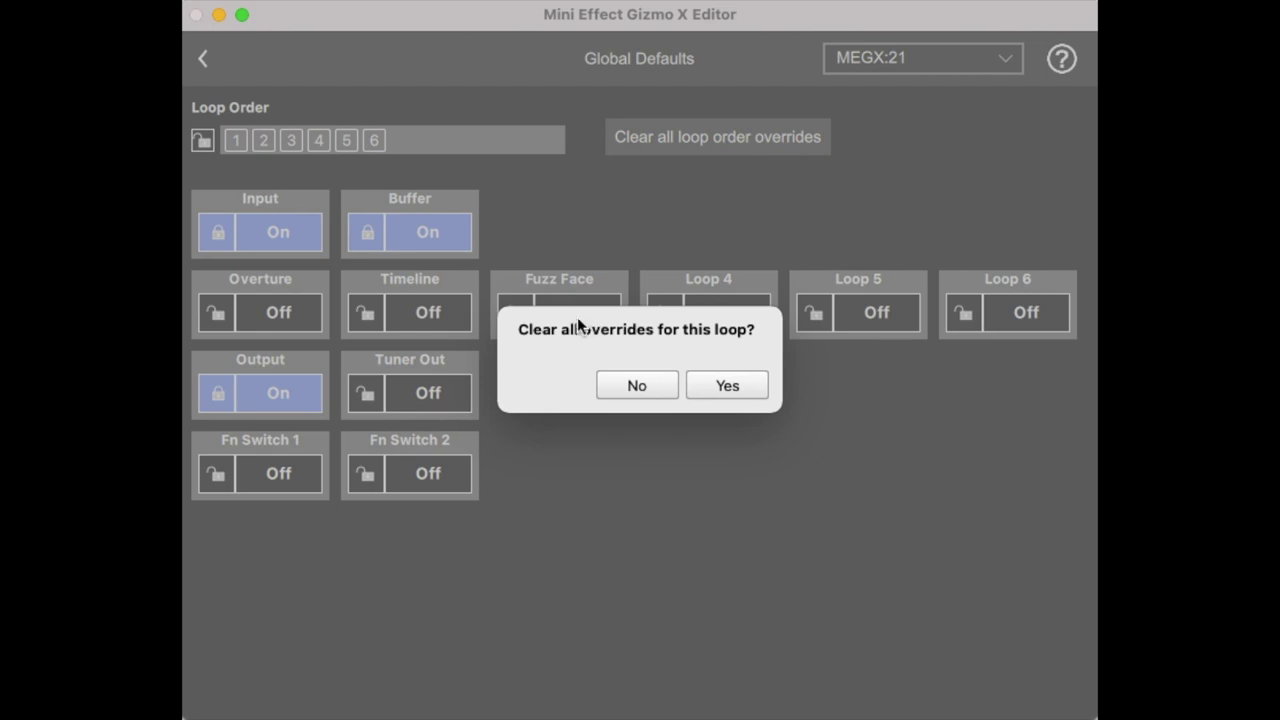
left_click(737, 385)
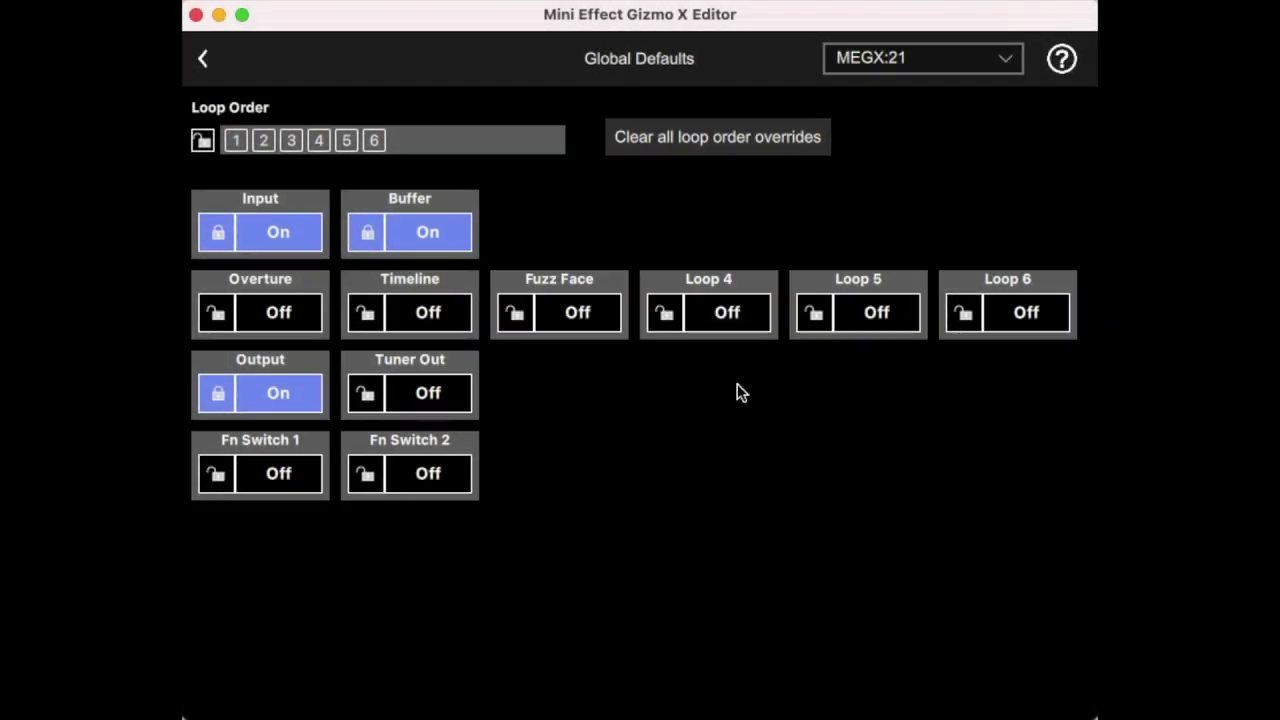
Step: Return to the presets and check the Fuzz Face loop setting in the "Another One" preset
left_click(203, 58)
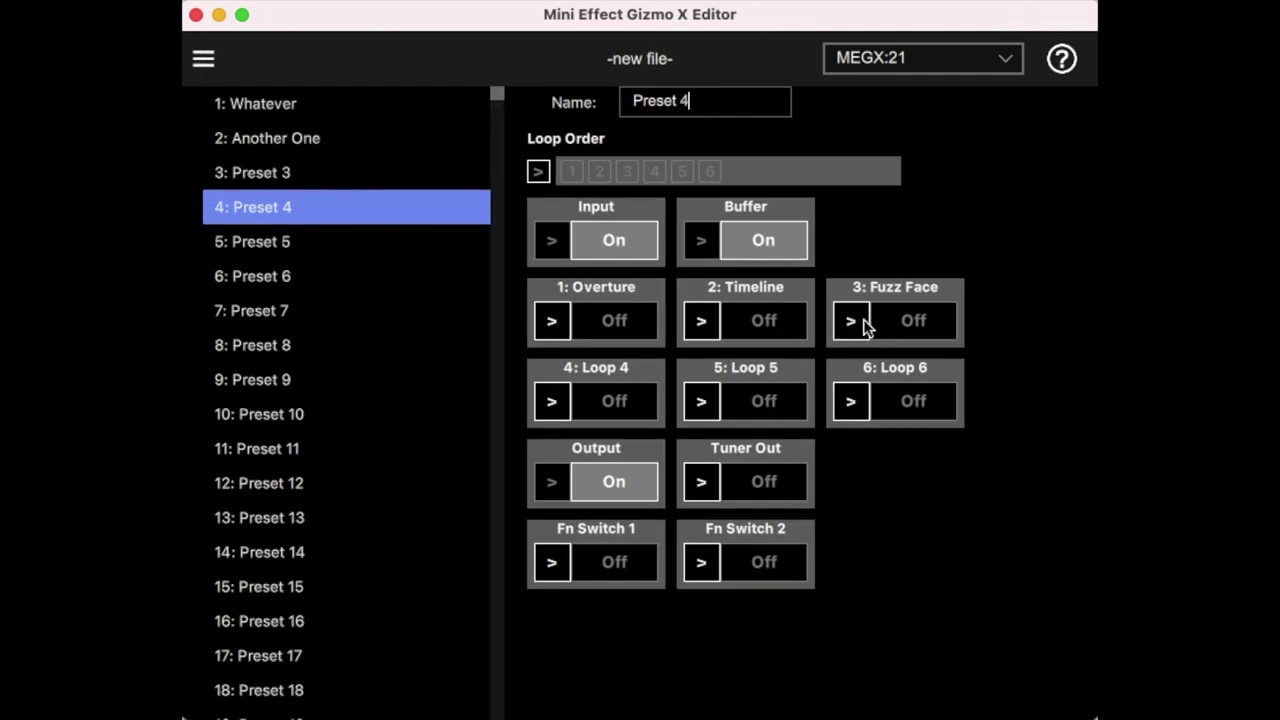
left_click(335, 173)
left_click(332, 146)
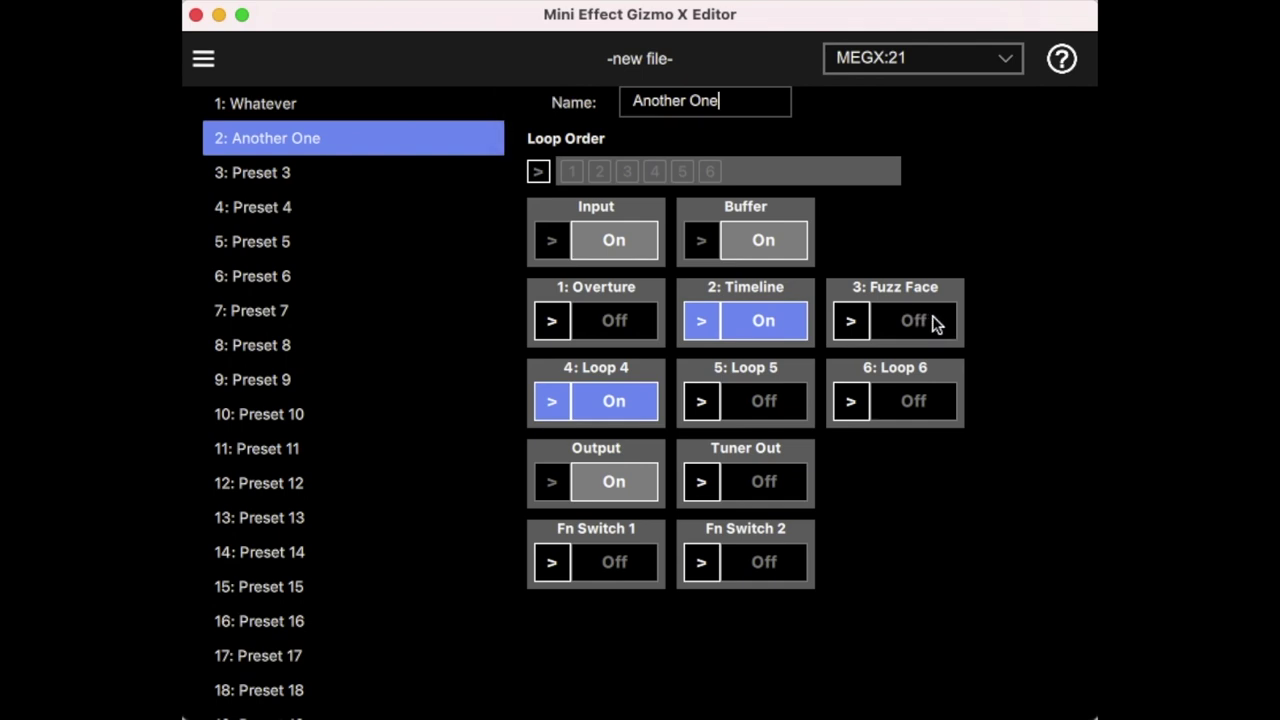
Step: Review the default Loop Order and its override clearing option in the global defaults
left_click(204, 59)
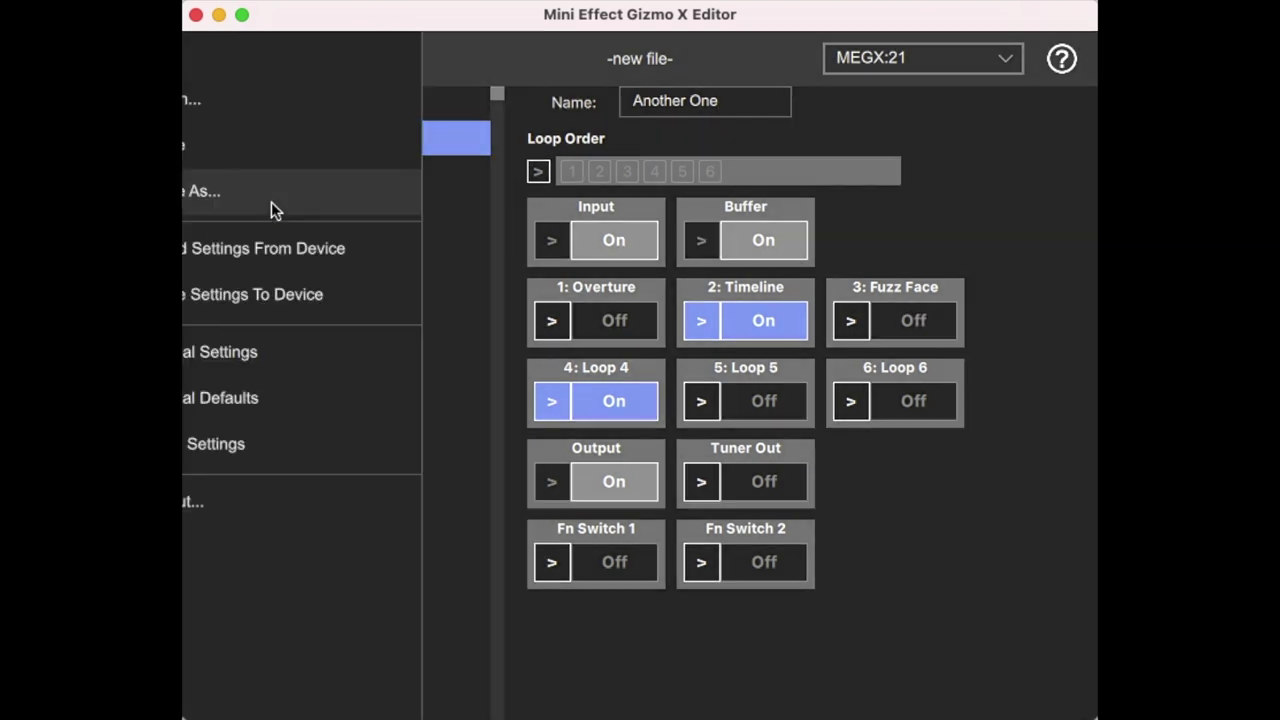
left_click(326, 396)
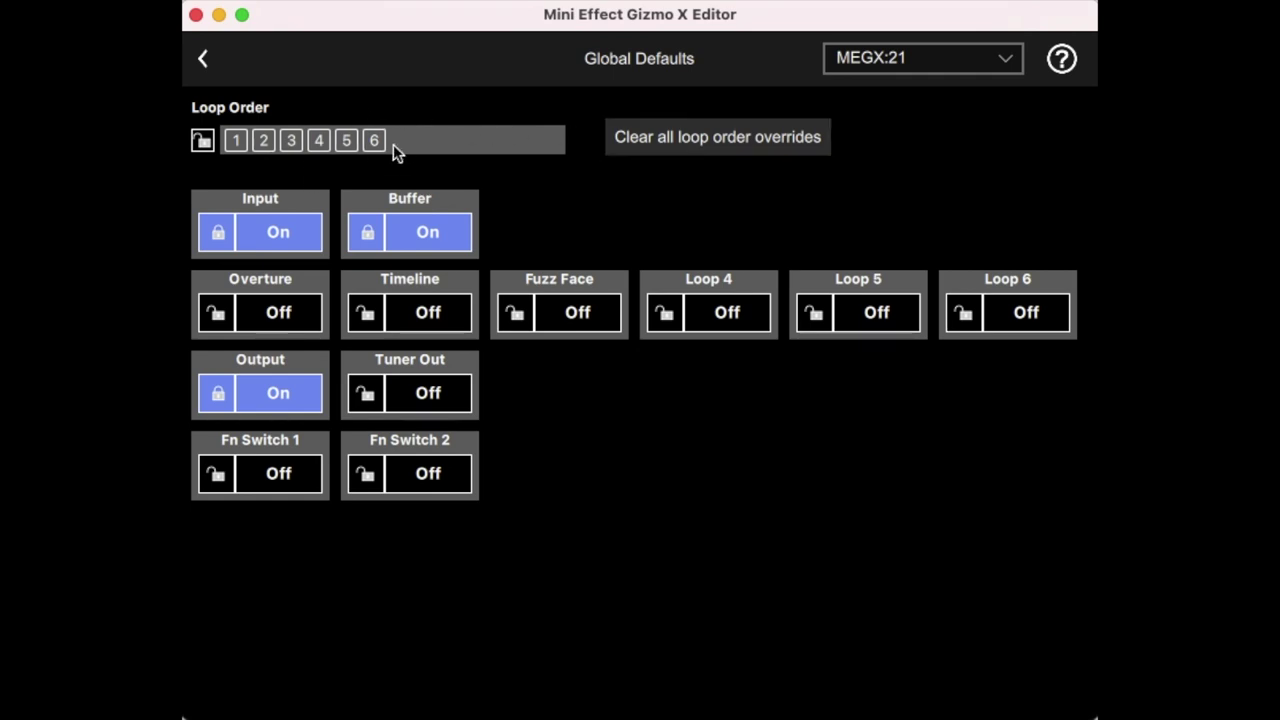
left_click(202, 58)
Step: Examine the MIDI channel, Sysex ID, Bank Select CC and all CC assignments in the MIDI settings, and return to the presets
left_click(209, 53)
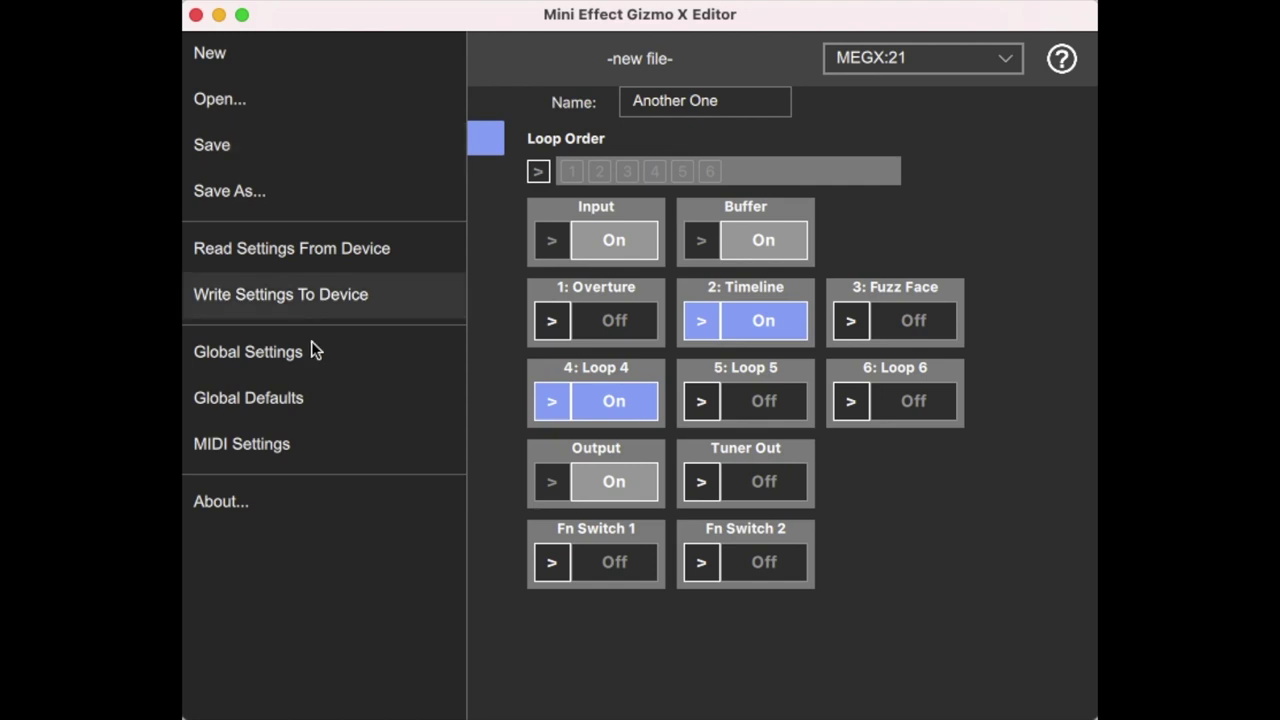
left_click(333, 443)
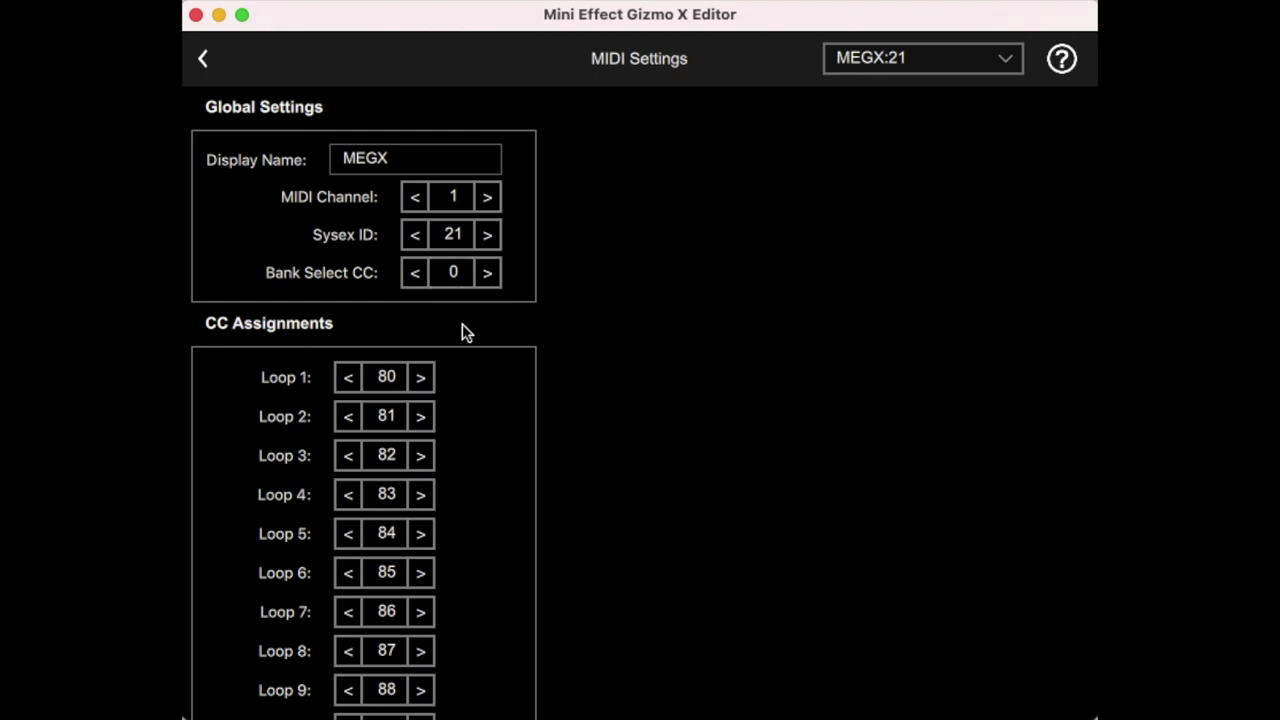
scroll(466, 331, "down", 10)
scroll(477, 331, "up", 6)
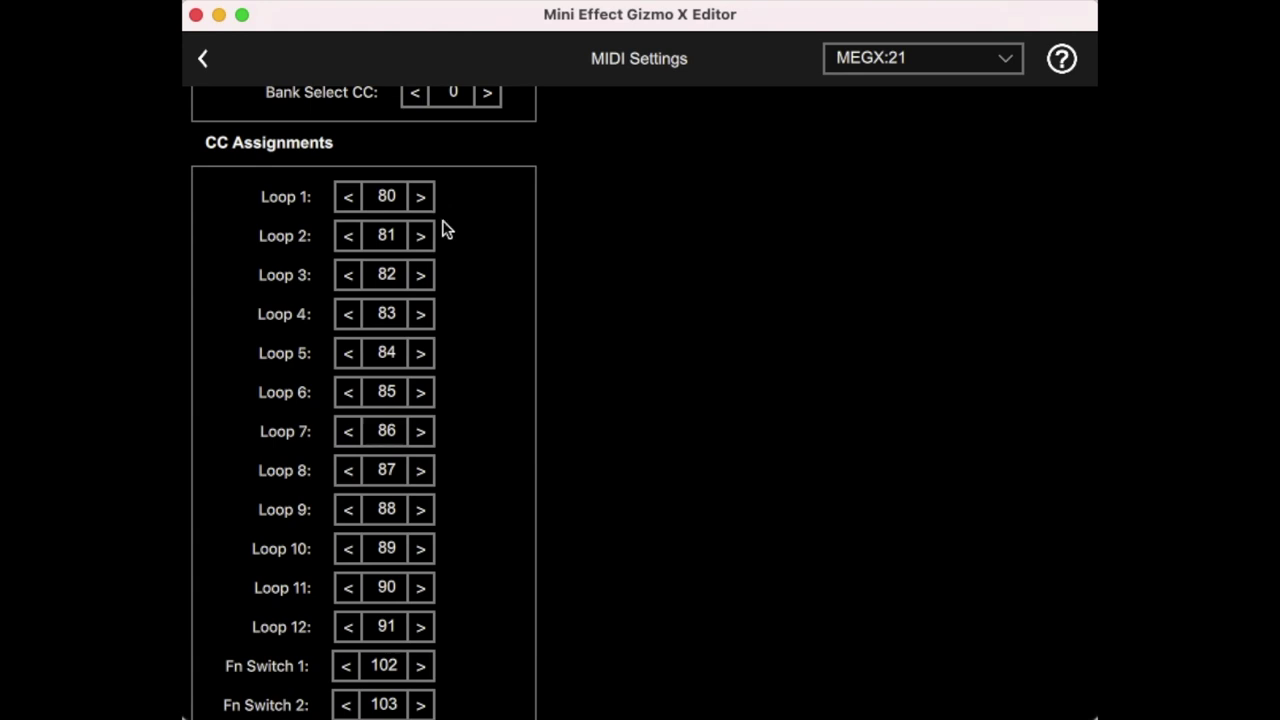
scroll(440, 240, "down", 5)
scroll(432, 250, "down", 2)
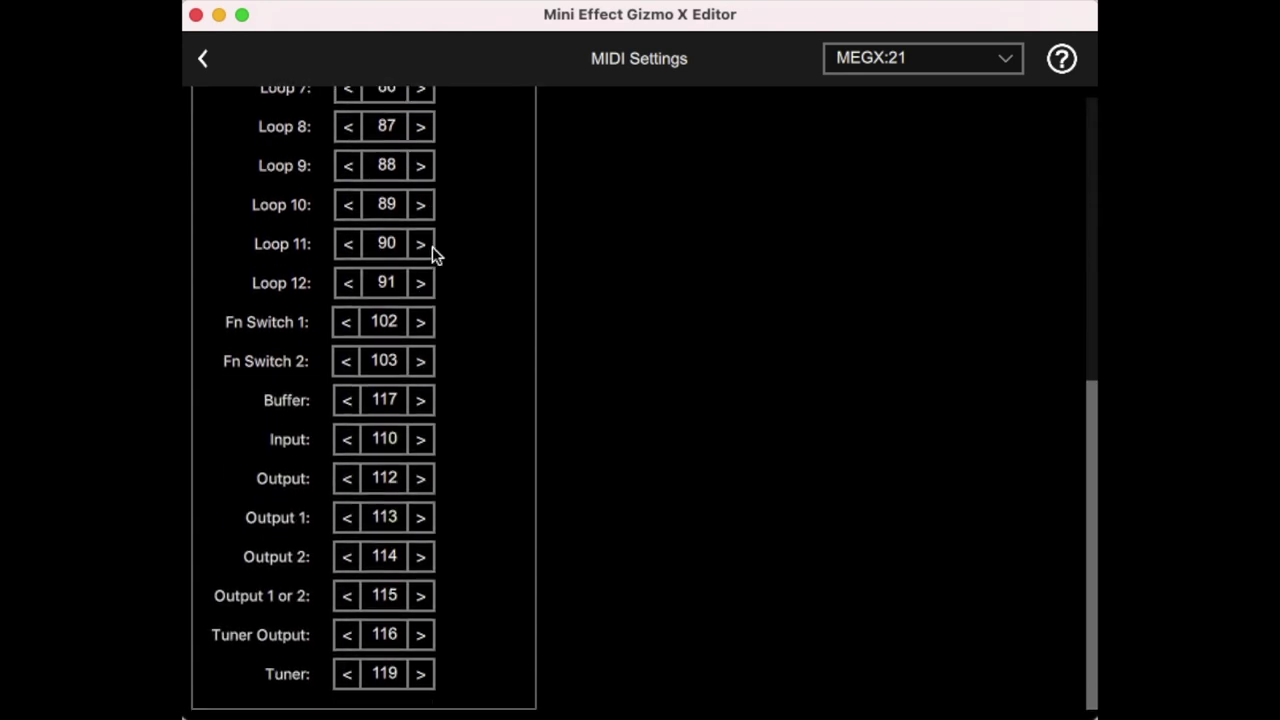
scroll(420, 400, "up", 9)
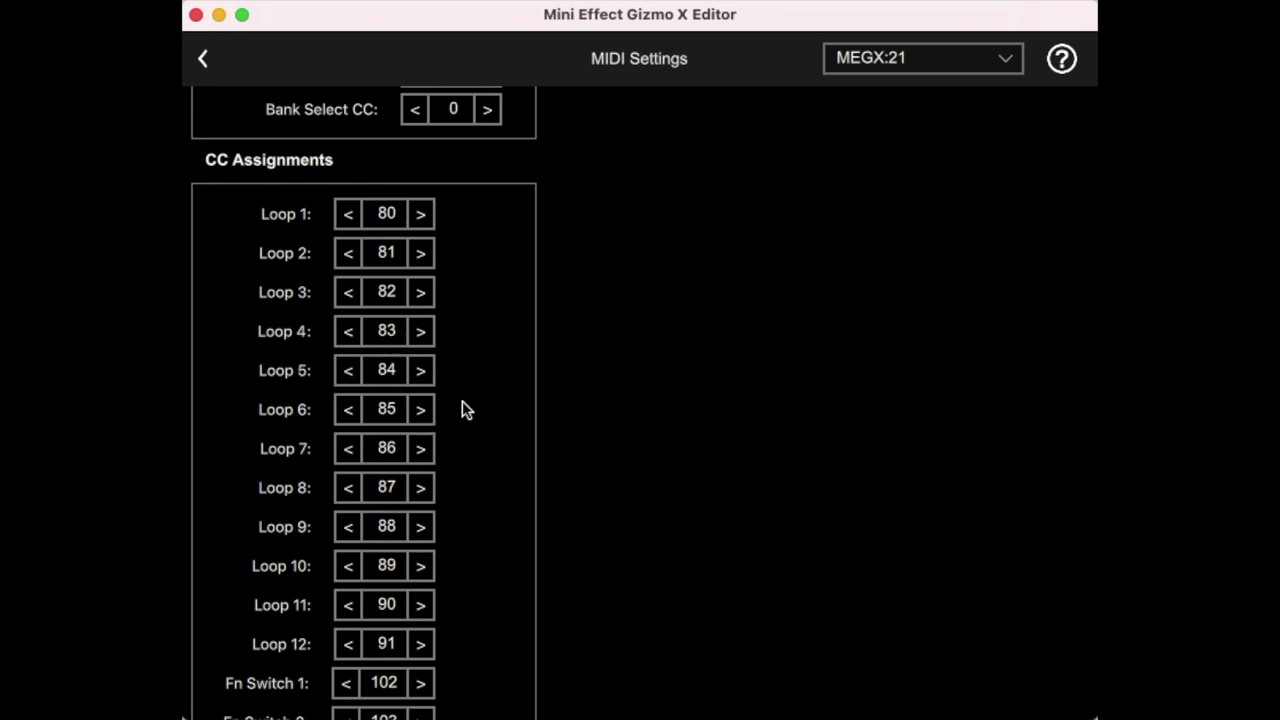
scroll(462, 401, "down", 9)
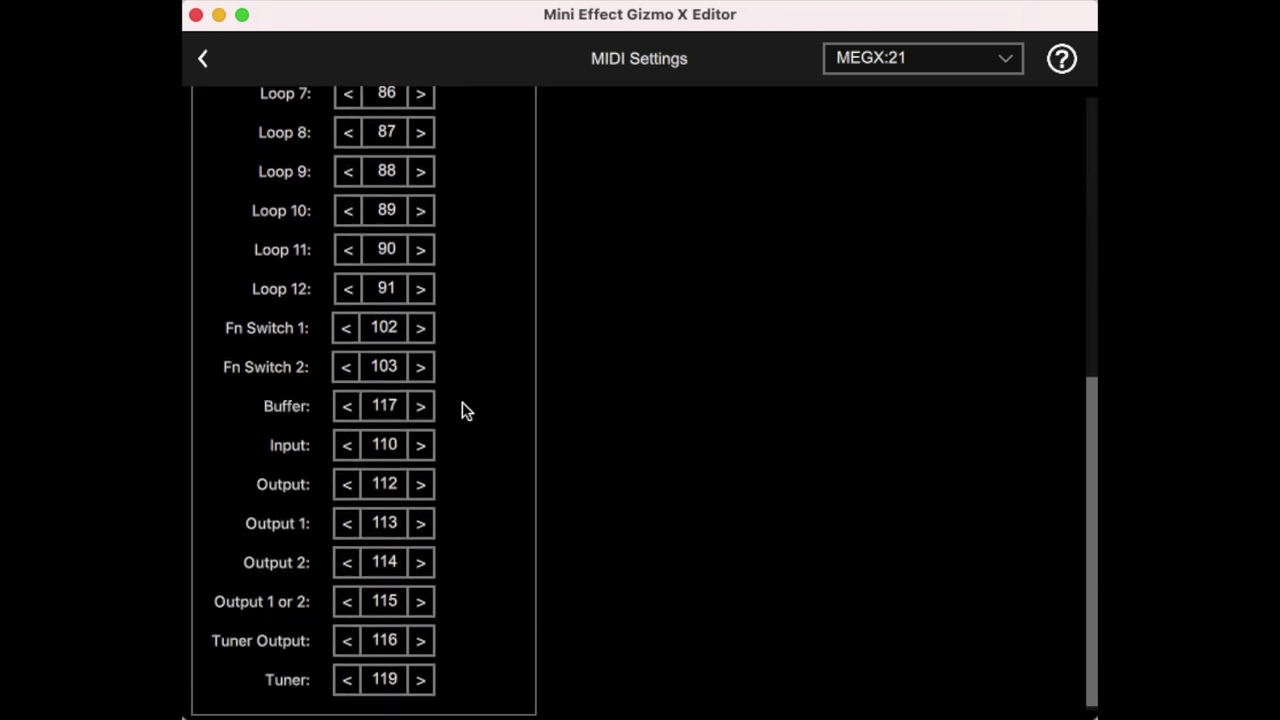
scroll(462, 402, "up", 9)
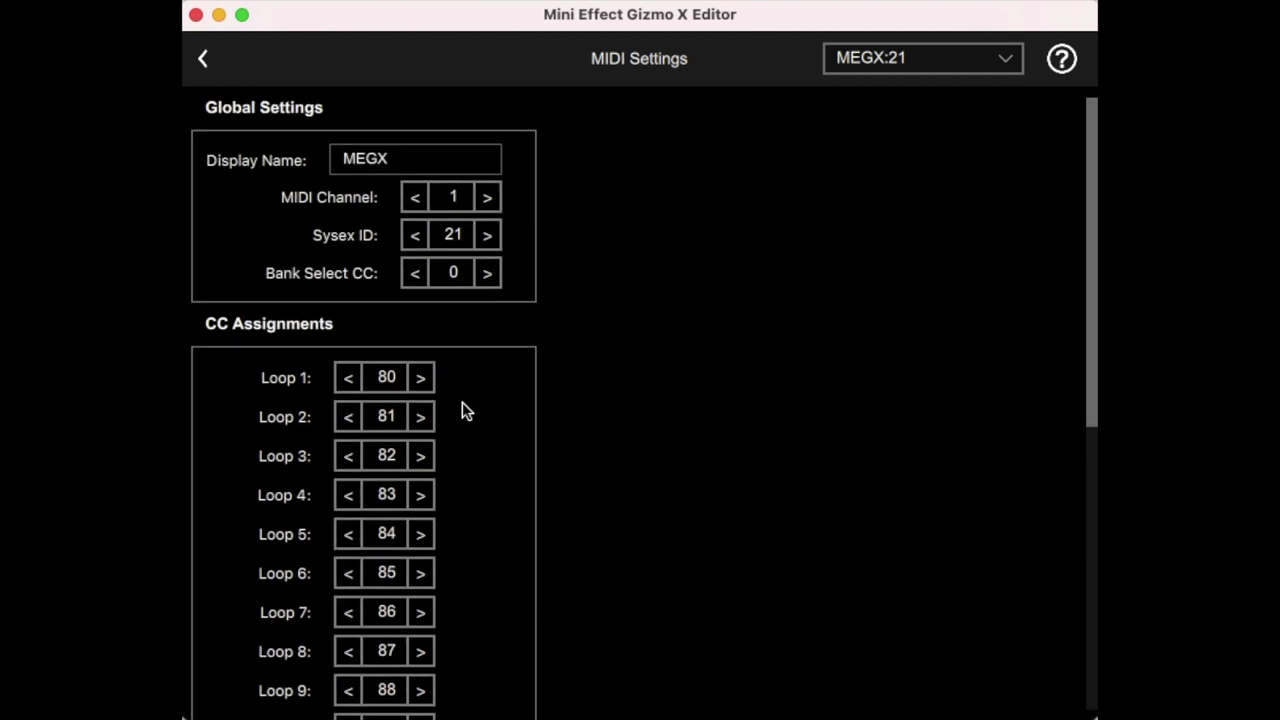
left_click(203, 59)
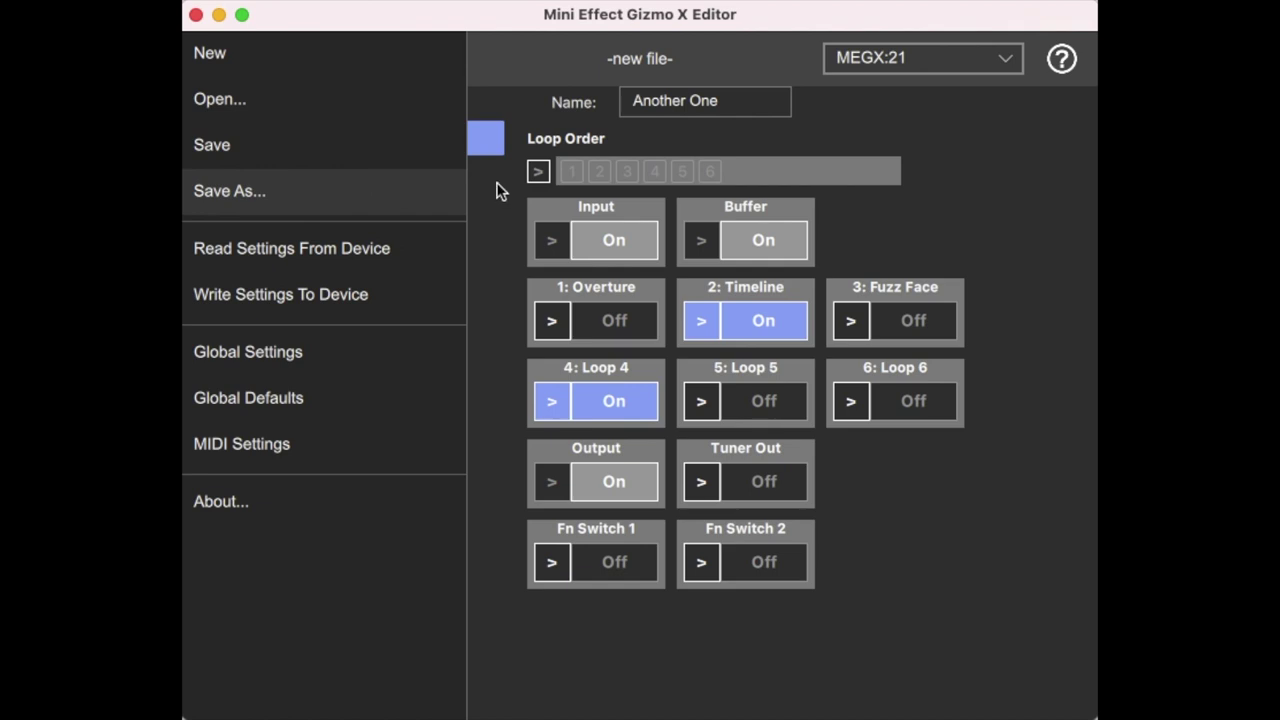
left_click(965, 207)
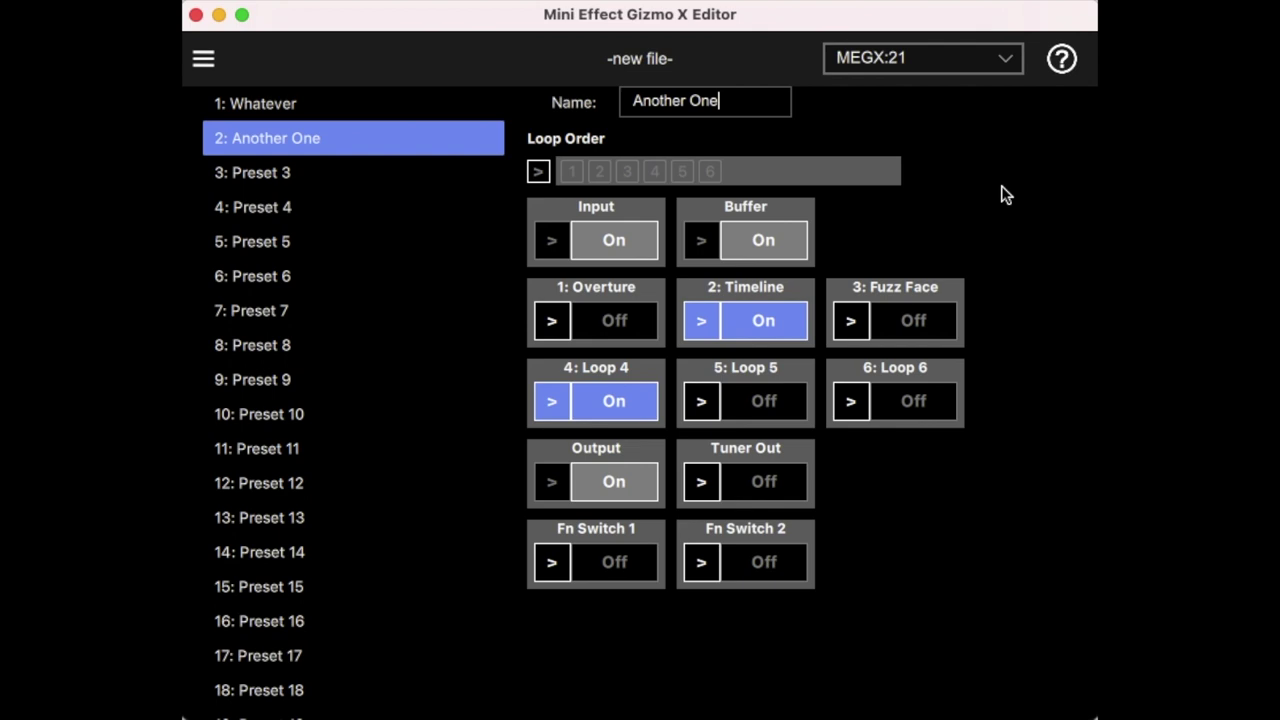
Step: Read the help text on the preset page, menu options and connecting to a device, and close it
left_click(1063, 62)
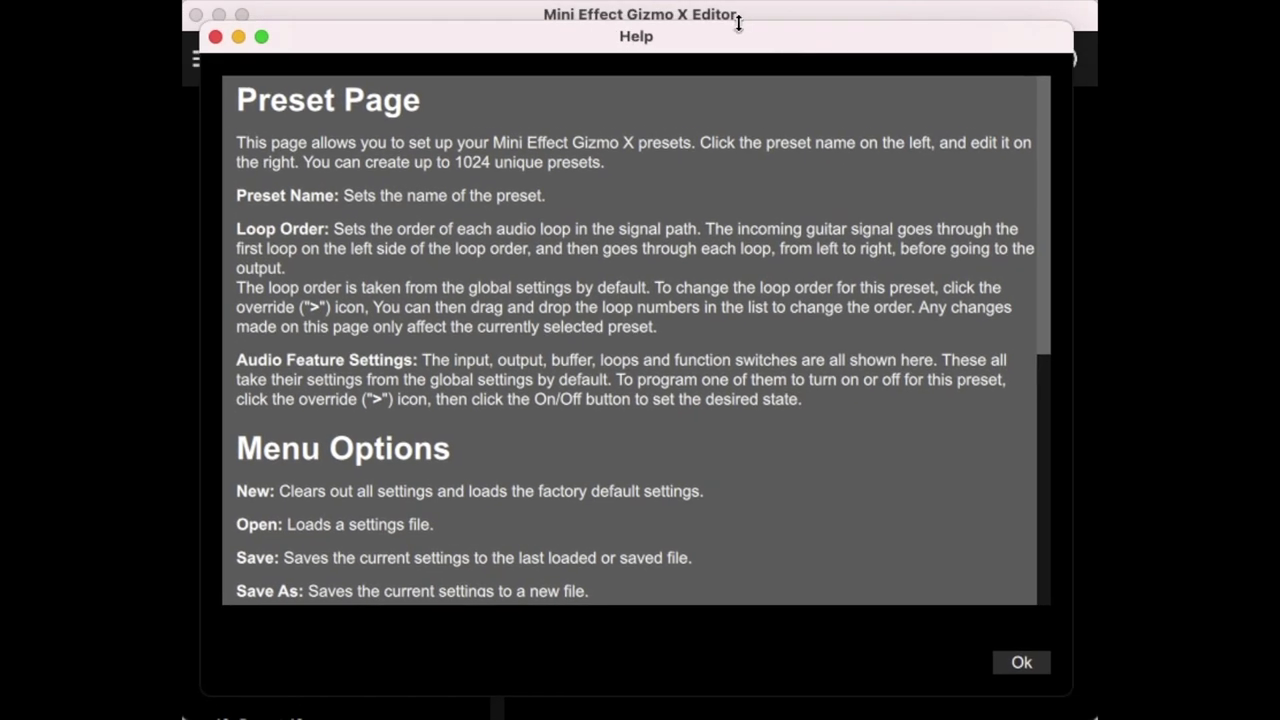
scroll(761, 348, "down", 4)
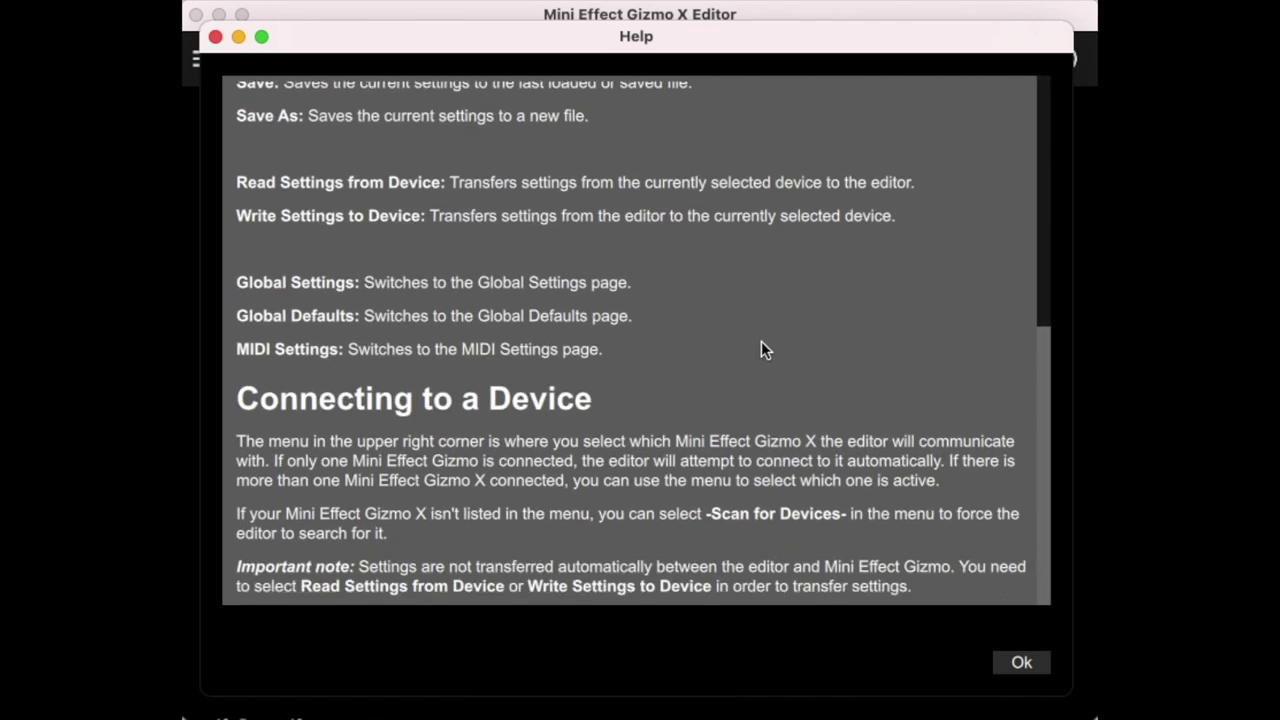
scroll(761, 348, "up", 5)
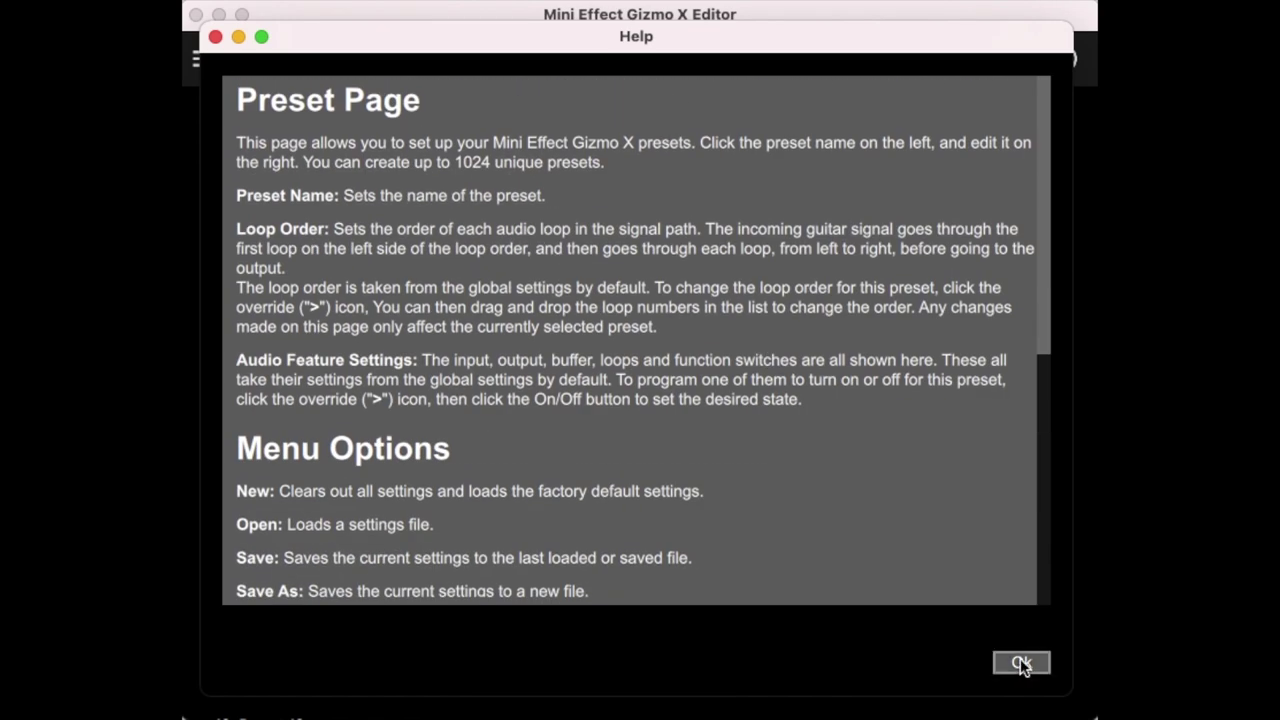
left_click(1020, 664)
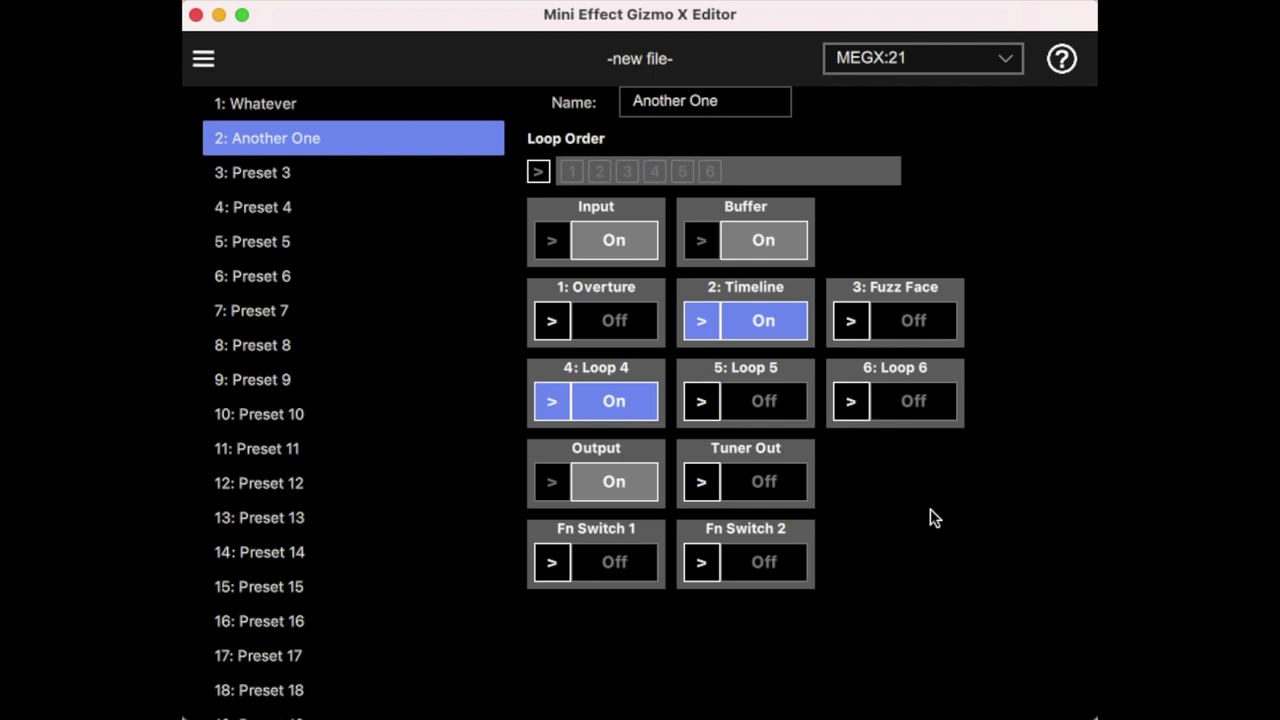